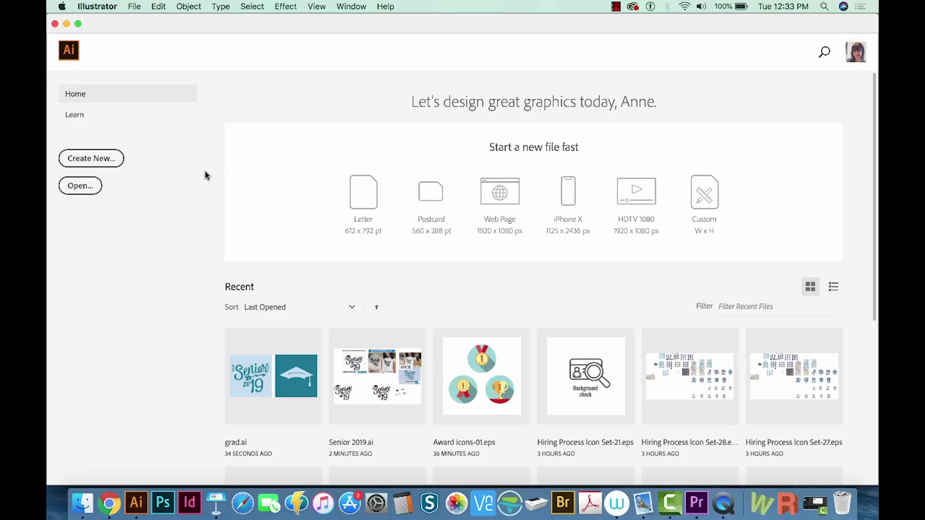
Step: Create a blank Letter-size print document and bring out the perspective drawing tools
left_click(91, 159)
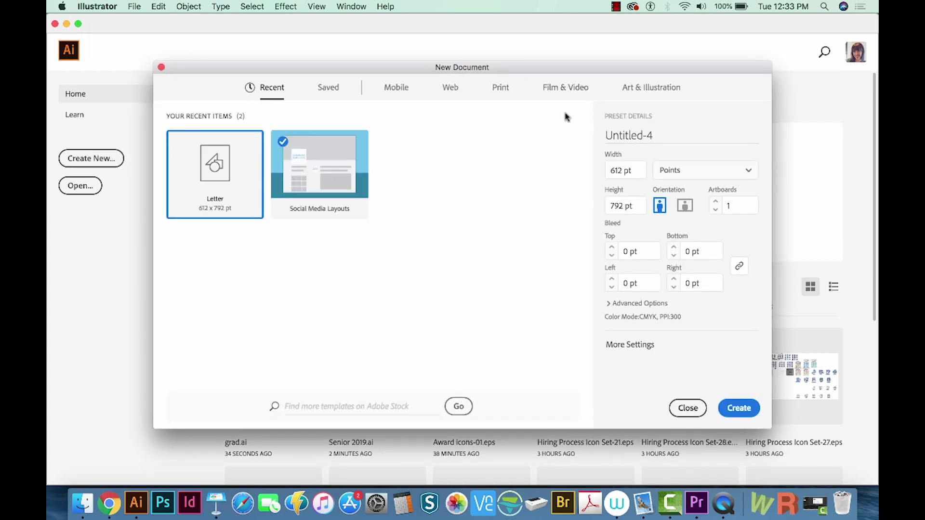
left_click(501, 88)
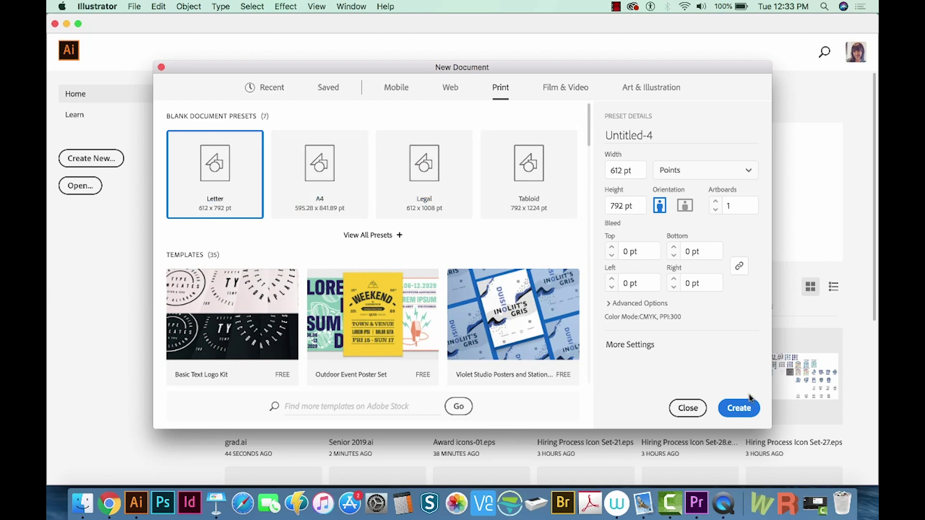
left_click(739, 409)
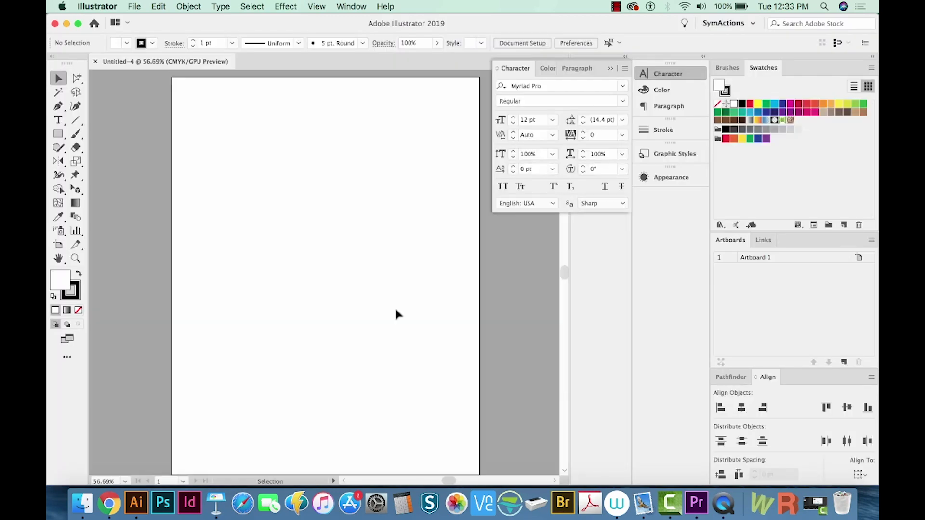
left_click(76, 189)
Step: Place the two-point perspective grid, toggle its visibility, and return to grid editing (Shift+P)
left_click(145, 190)
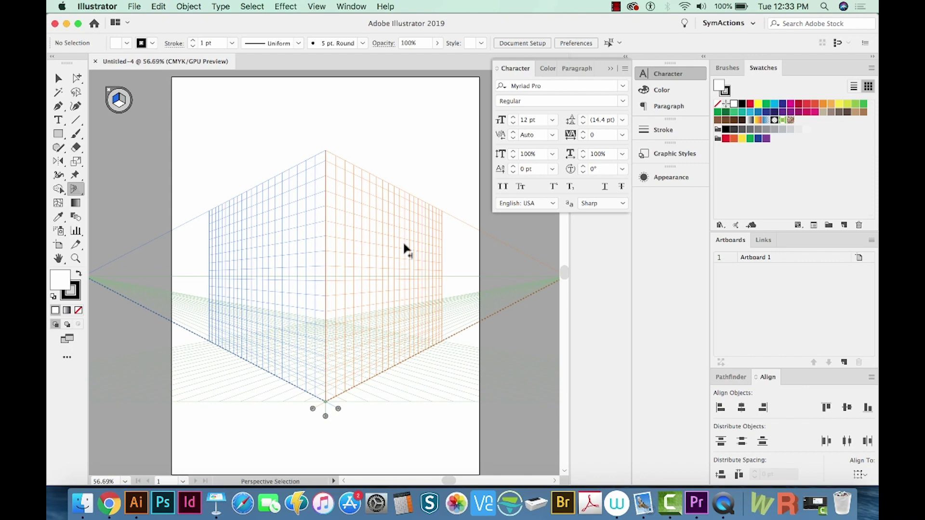
key("ctrl+shift+i")
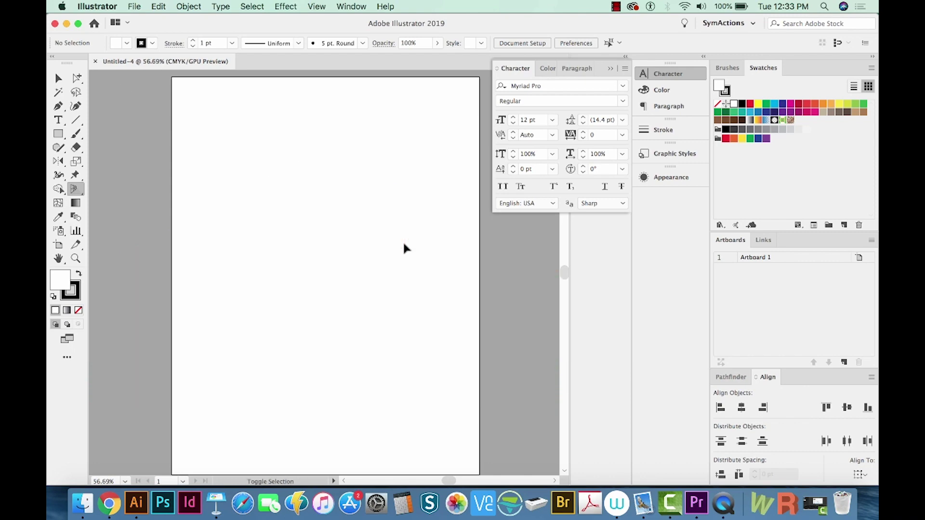
key("ctrl+shift+i")
key("ctrl+shift+i")
key("ctrl+shift+i")
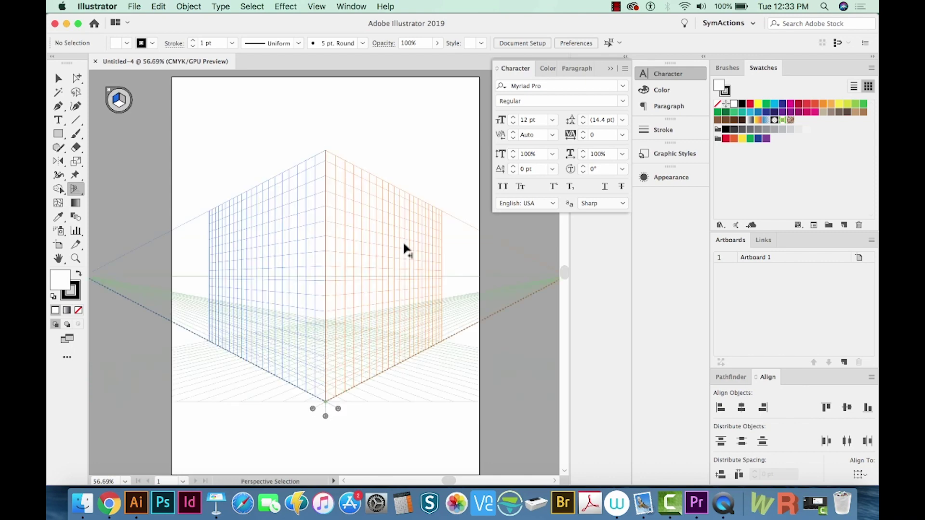
key("ctrl+shift+i")
key("ctrl+shift+i")
key("shift+p")
left_click(317, 6)
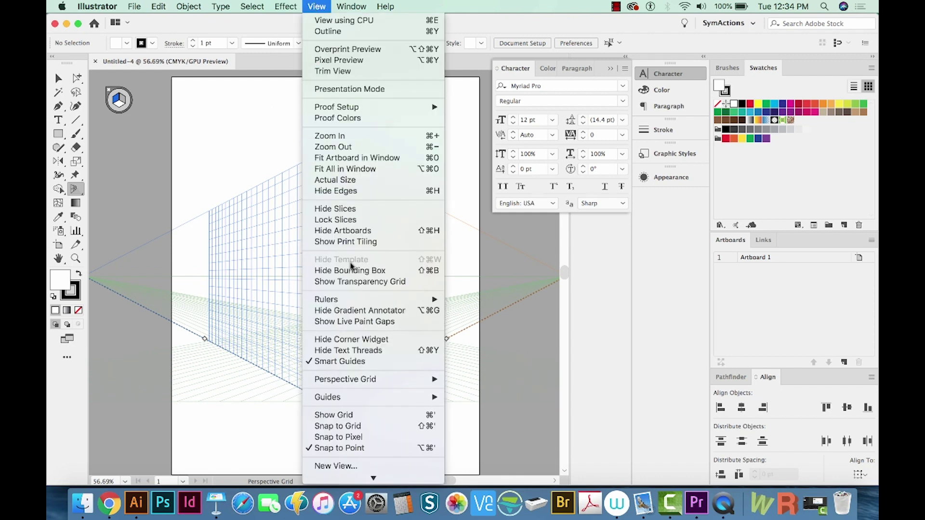
mouse_move(345, 379)
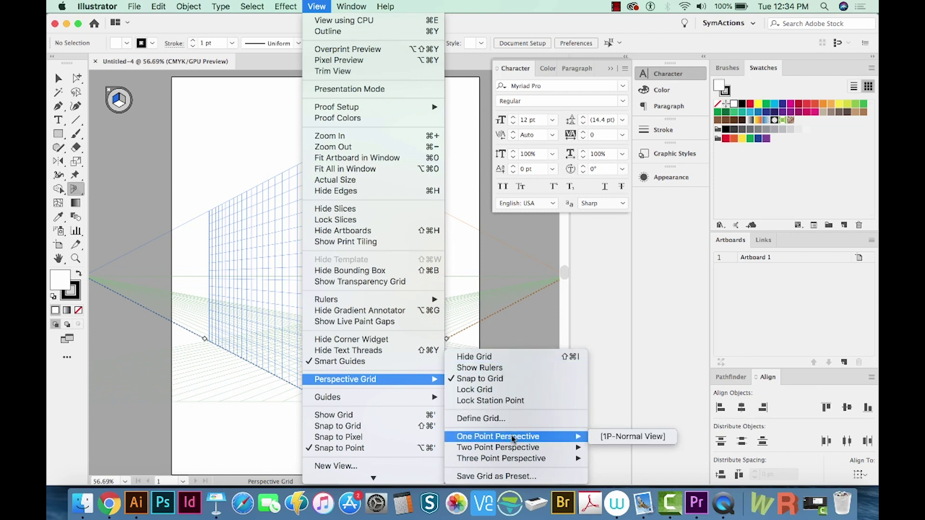
mouse_move(498, 448)
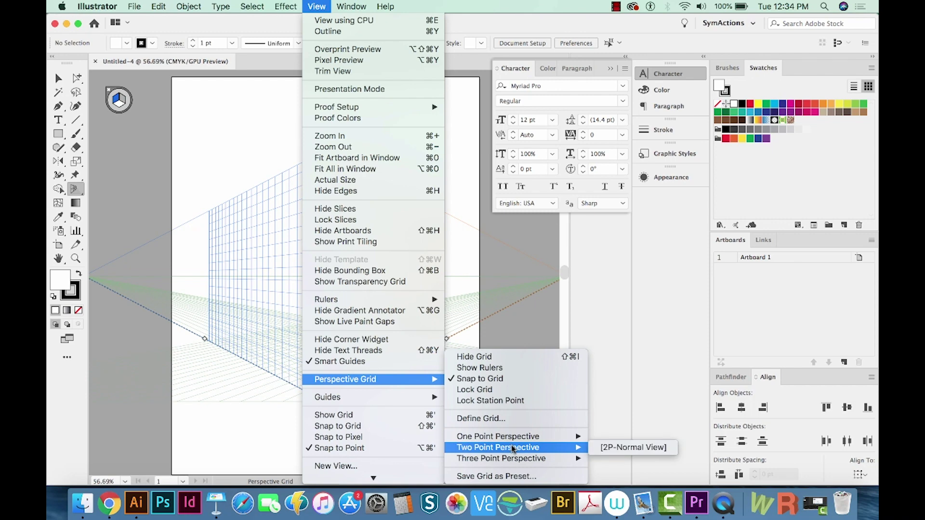
left_click(609, 437)
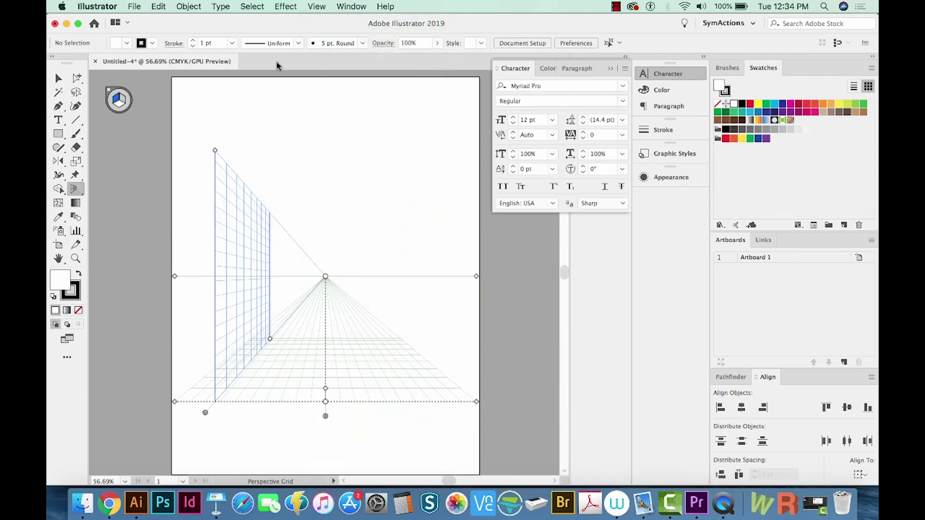
left_click(316, 6)
left_click(632, 450)
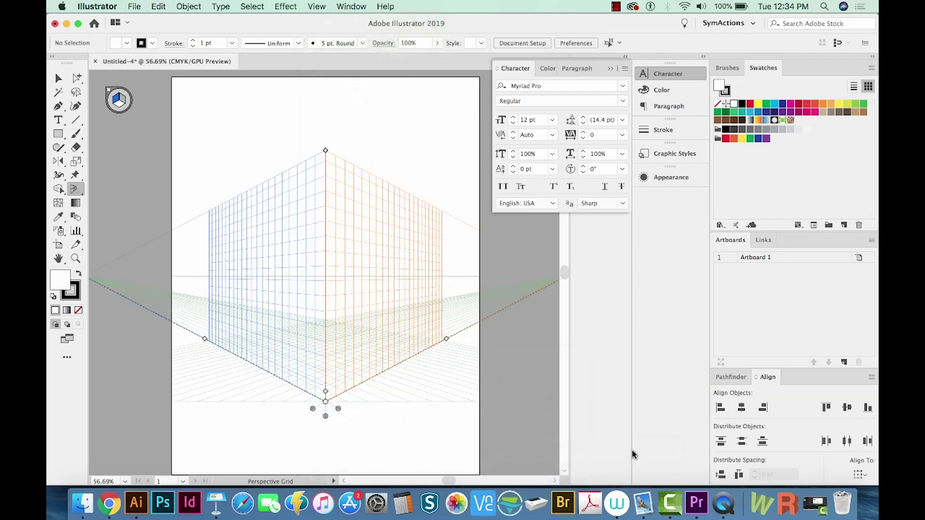
left_click(317, 6)
left_click(632, 463)
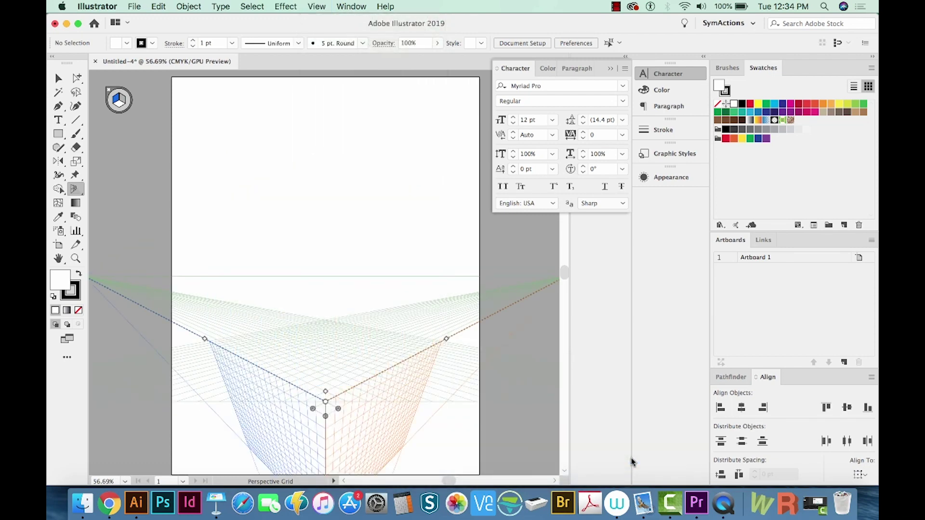
scroll(535, 434, "down", 2)
left_click(317, 6)
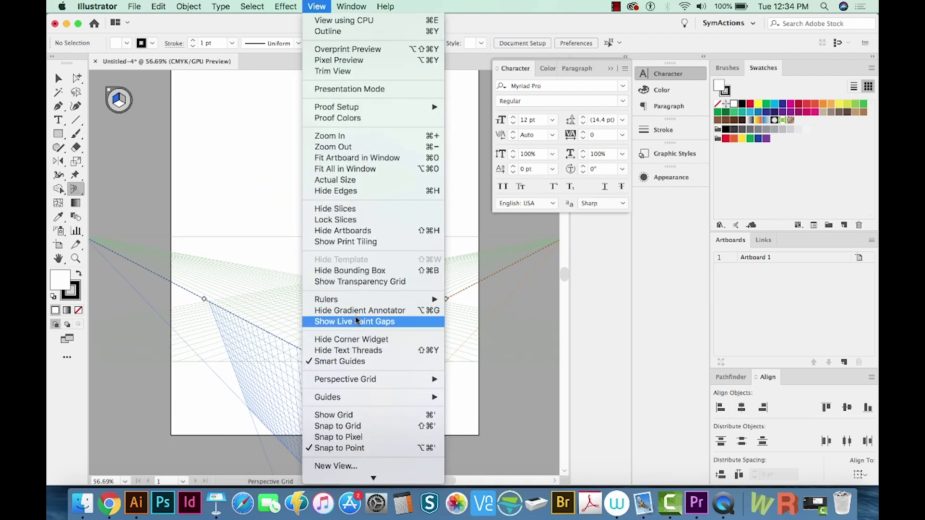
left_click(628, 447)
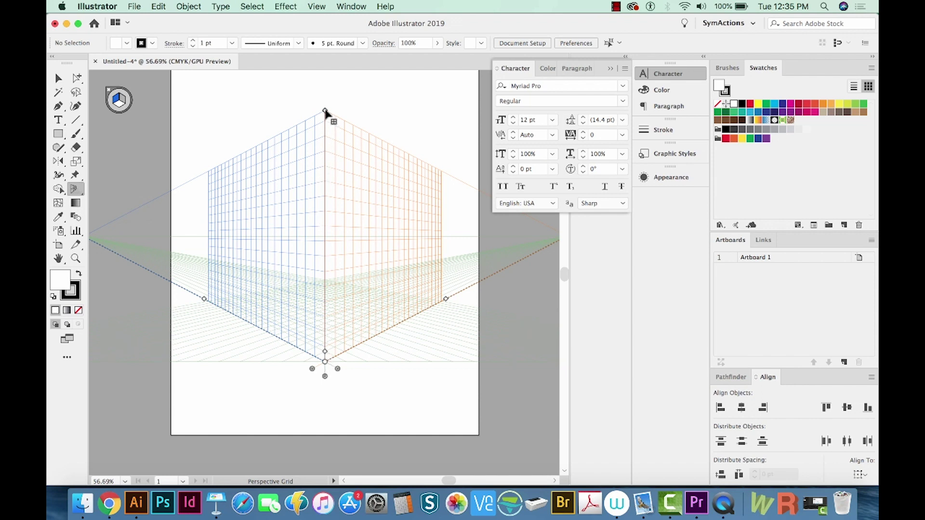
Step: Shorten the grid planes, raise the ground level, narrow the right plane and pull its vanishing point inward
mouse_move(326, 112)
left_mouse_down()
mouse_move(326, 192)
mouse_move(327, 116)
left_mouse_up()
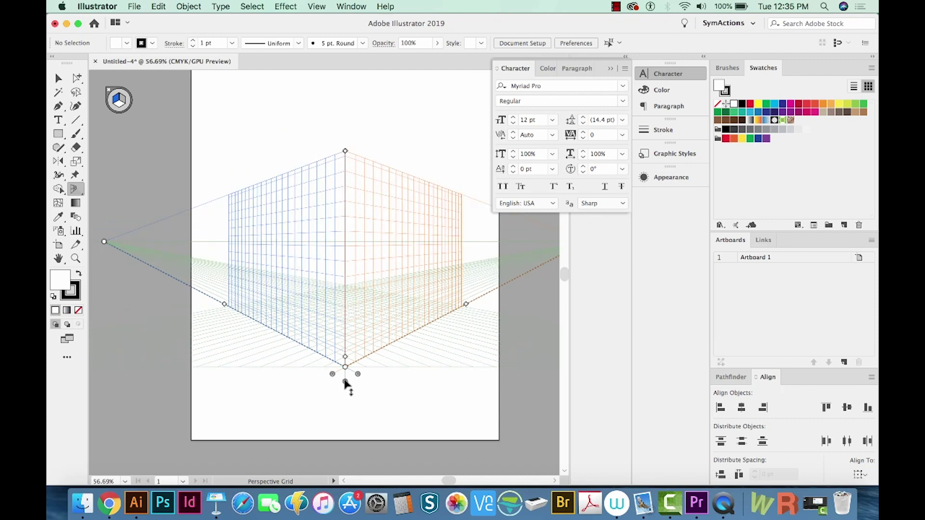
left_click_drag(345, 375, 345, 378)
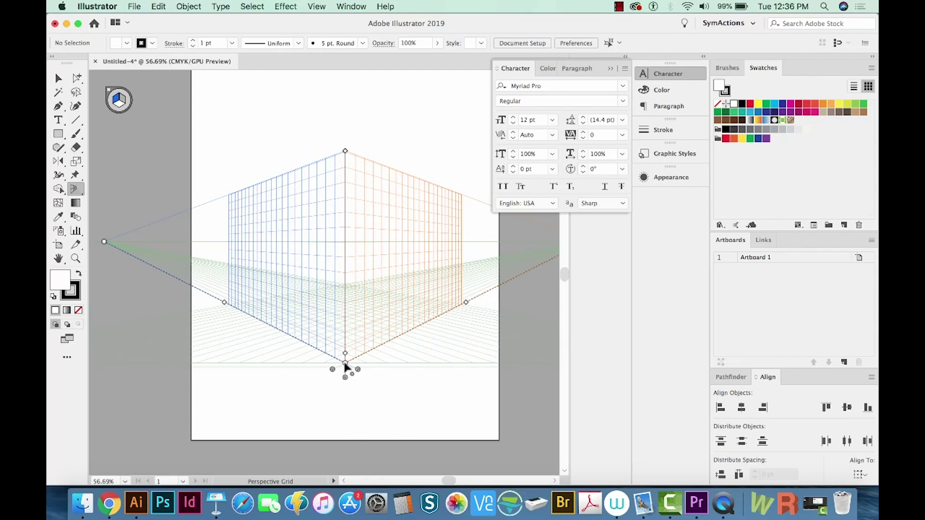
left_click_drag(345, 369, 346, 316)
scroll(346, 315, "right", 2)
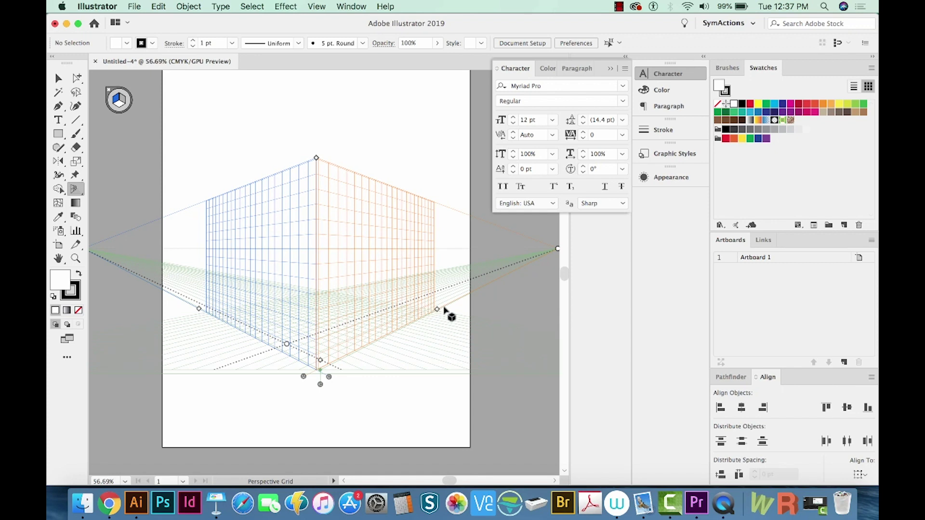
left_click_drag(439, 313, 409, 327)
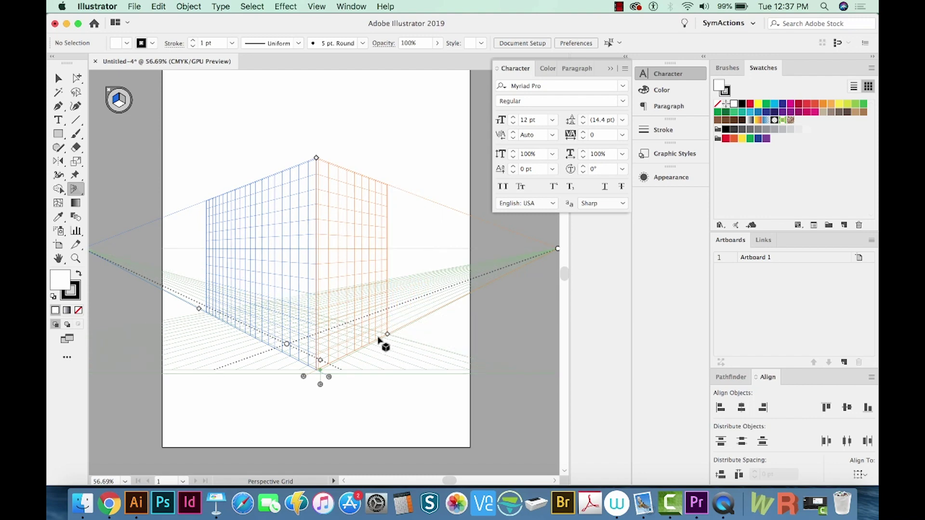
scroll(391, 347, "right", 1)
mouse_move(541, 251)
left_mouse_down()
mouse_move(467, 253)
mouse_move(508, 252)
left_mouse_up()
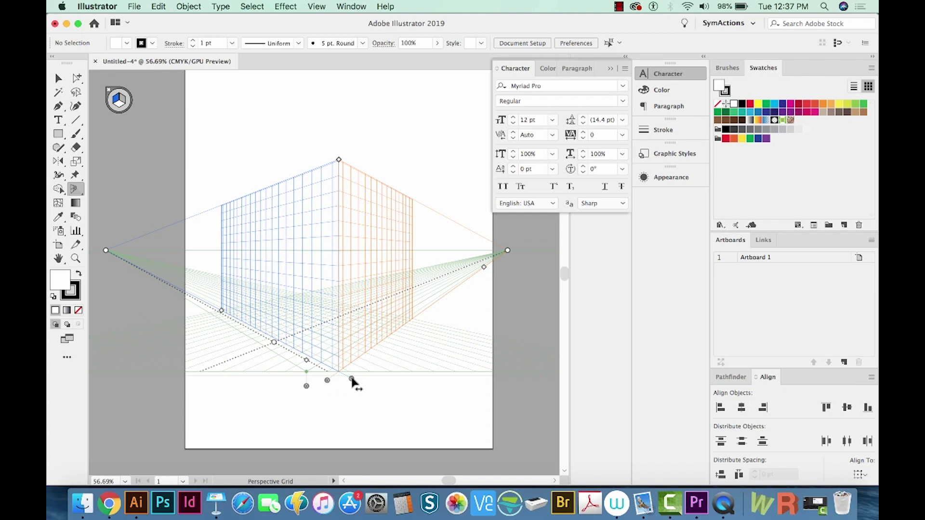
Step: Move the left plane out, rejoin the planes at a shared edge and raise the ground level further
left_click_drag(351, 381, 317, 381)
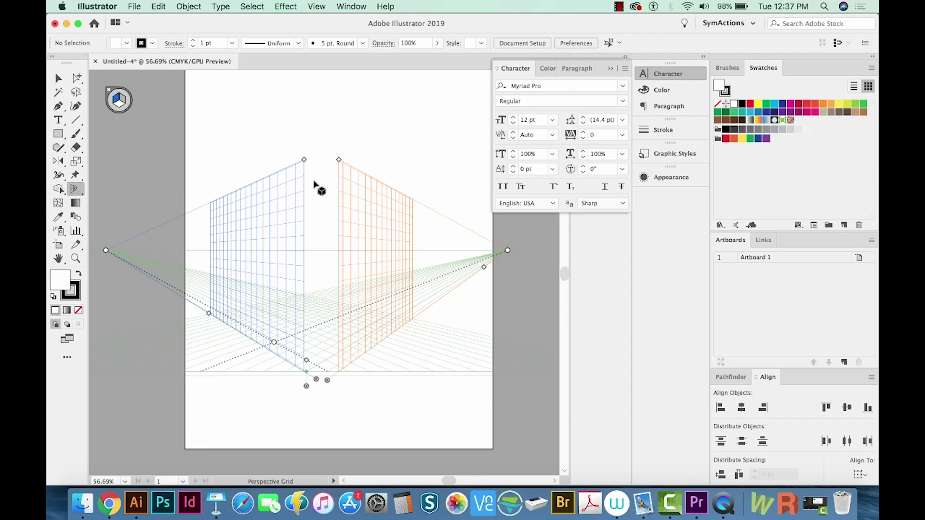
left_click(329, 380)
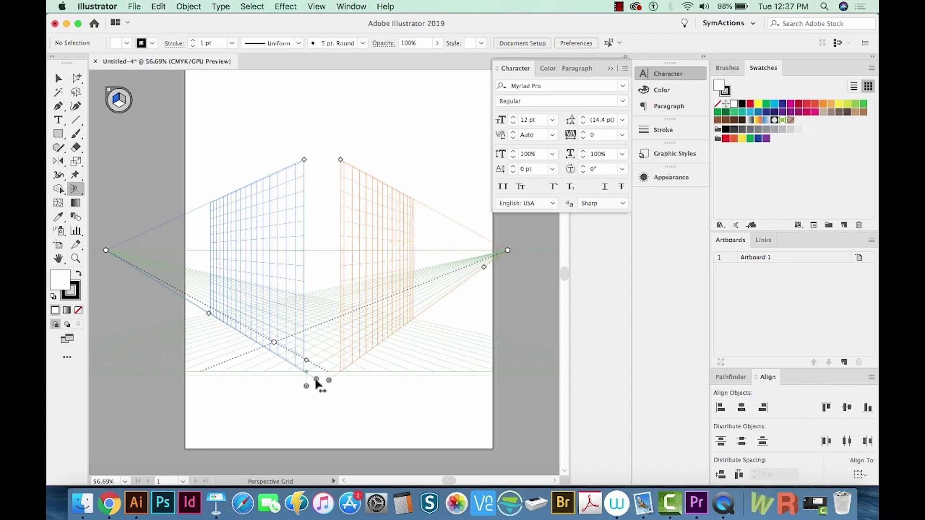
left_click_drag(317, 383, 339, 365)
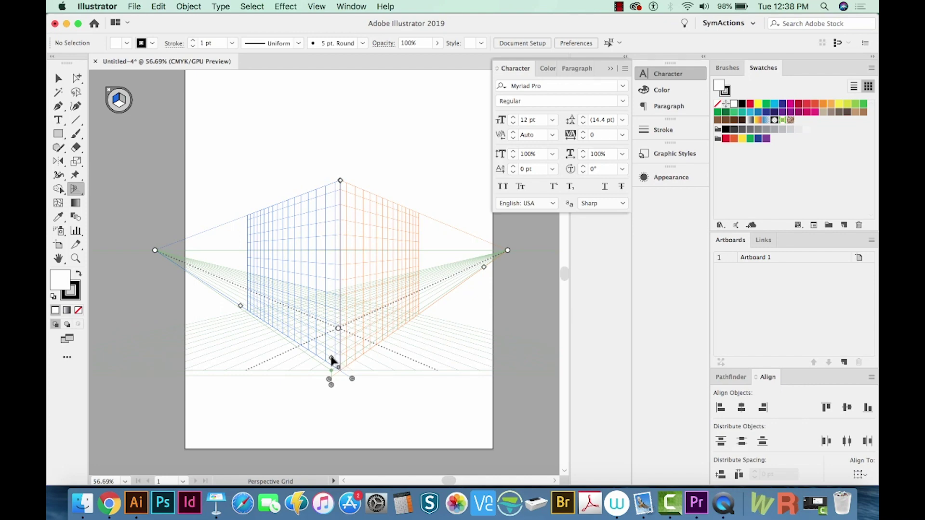
left_click_drag(332, 362, 334, 353)
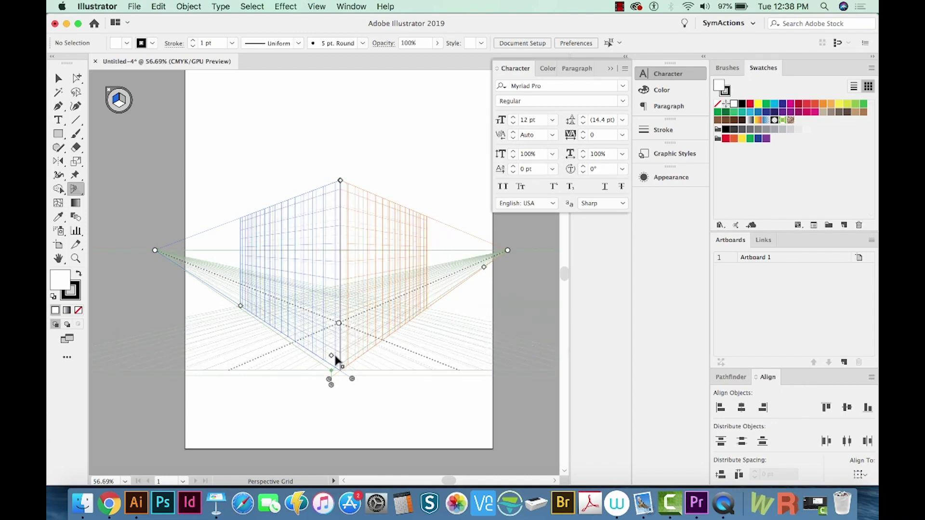
scroll(289, 253, "right", 2)
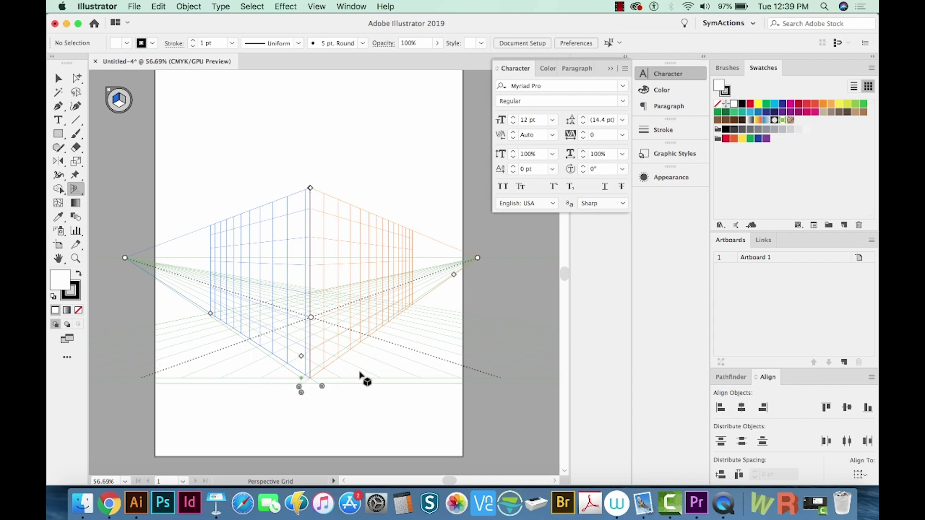
Step: Reset the grid to the standard two-point preset and switch to rectangle drawing (M)
left_click(317, 7)
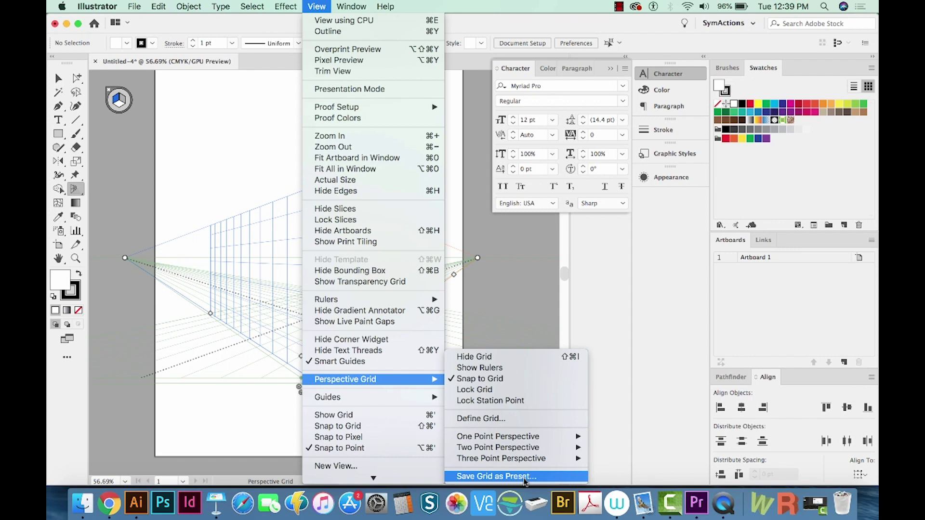
mouse_move(498, 447)
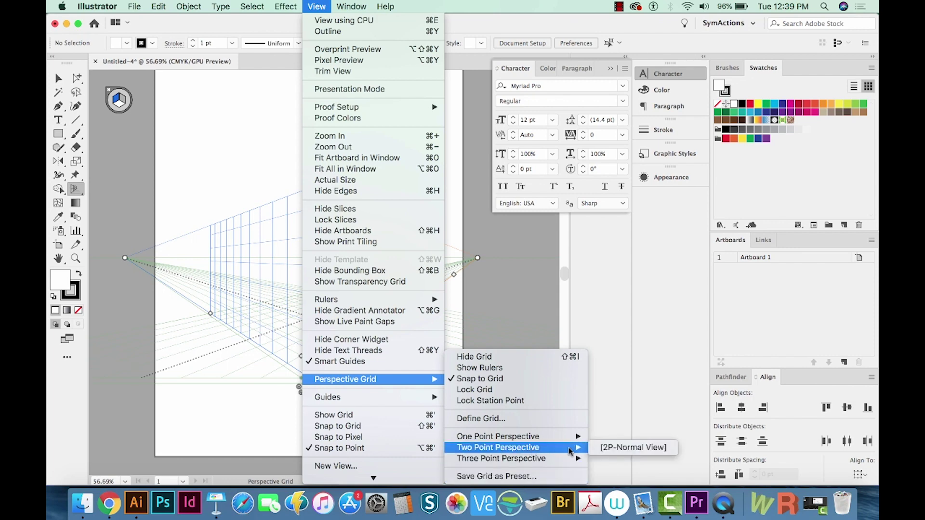
left_click(633, 447)
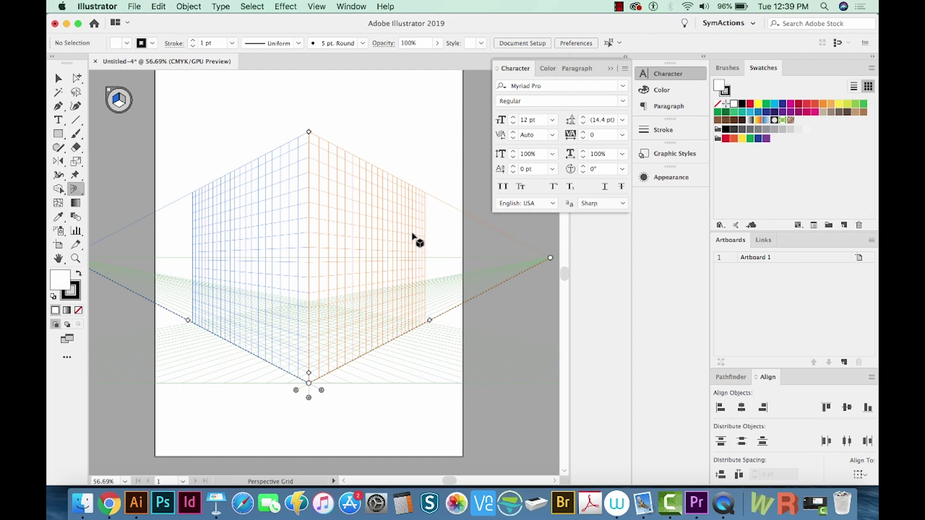
key("m")
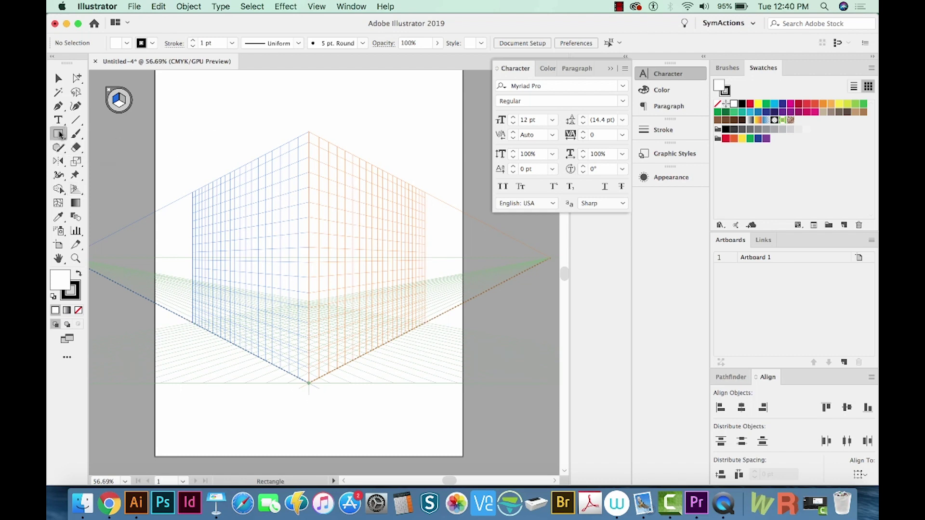
Step: Draw a rectangle on the left grid plane, undoing a stray one on the right face
left_click(116, 103)
left_click_drag(224, 206, 289, 251)
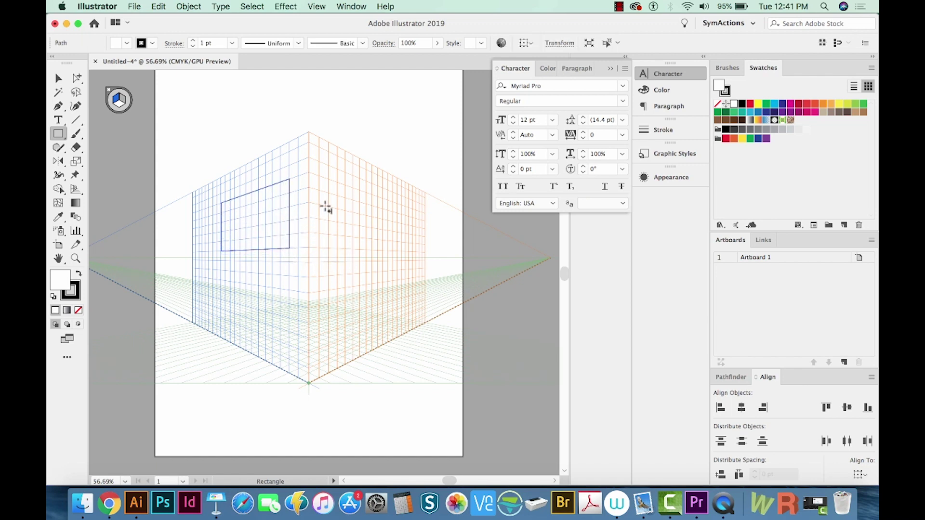
left_click_drag(320, 199, 425, 288)
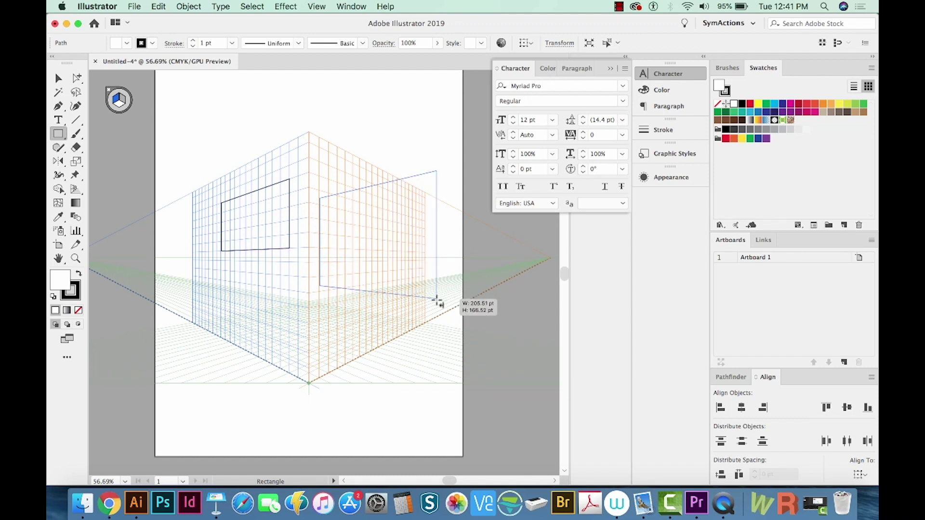
left_click_drag(424, 288, 409, 282)
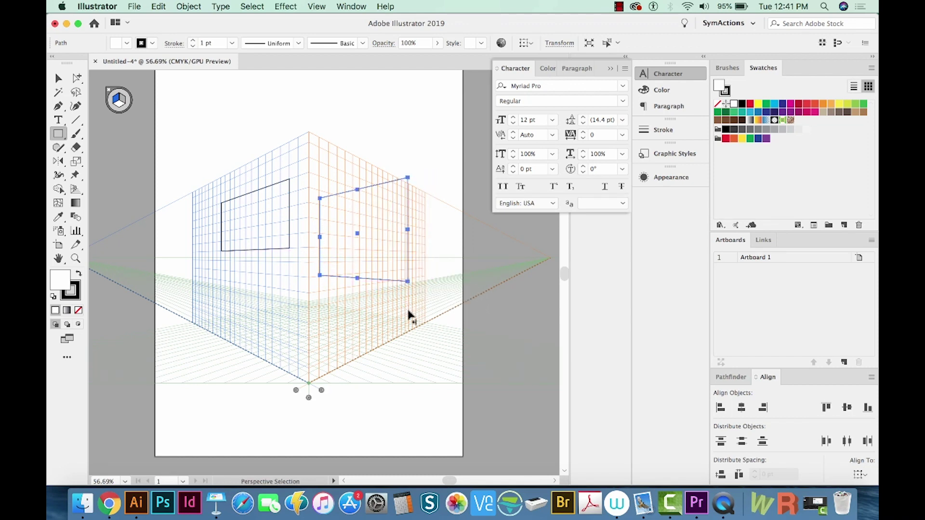
key("super+z")
Step: Select the left-face rectangle and fill it with cyan
key("v")
left_click(248, 252)
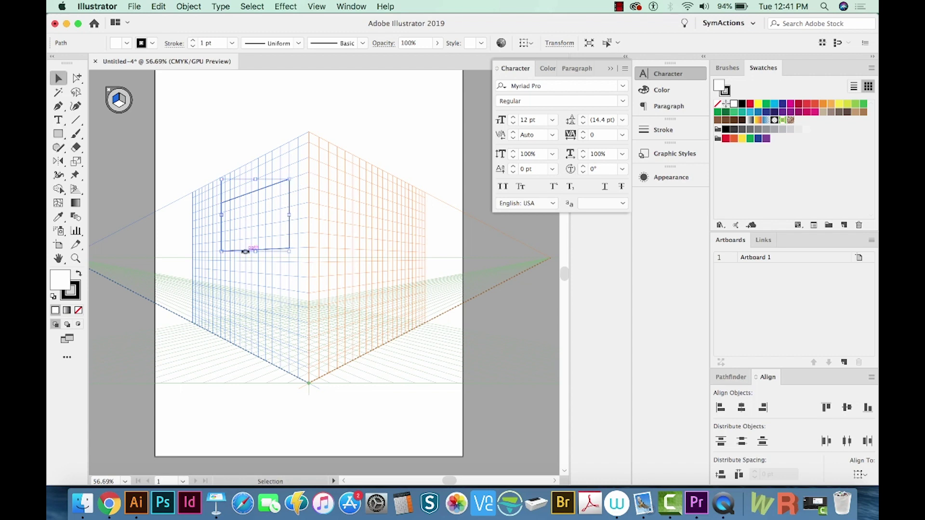
left_click(751, 113)
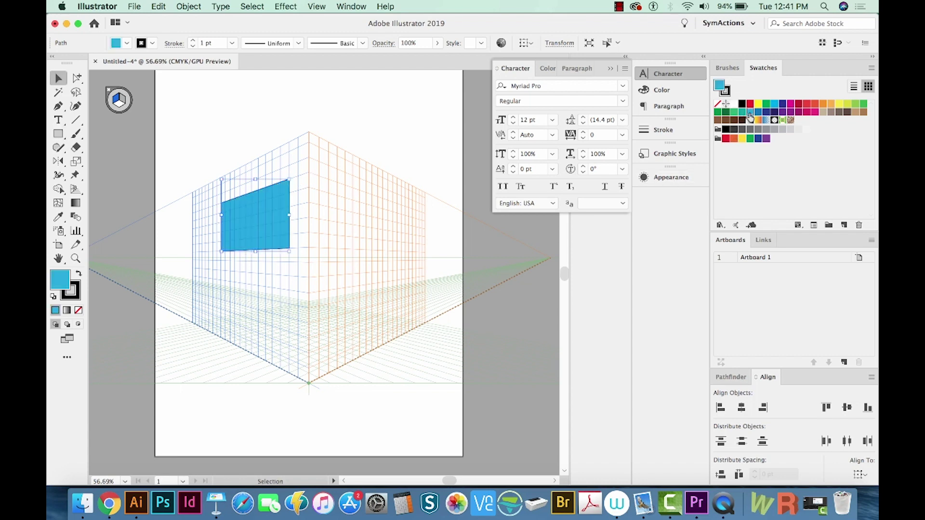
left_click(58, 134)
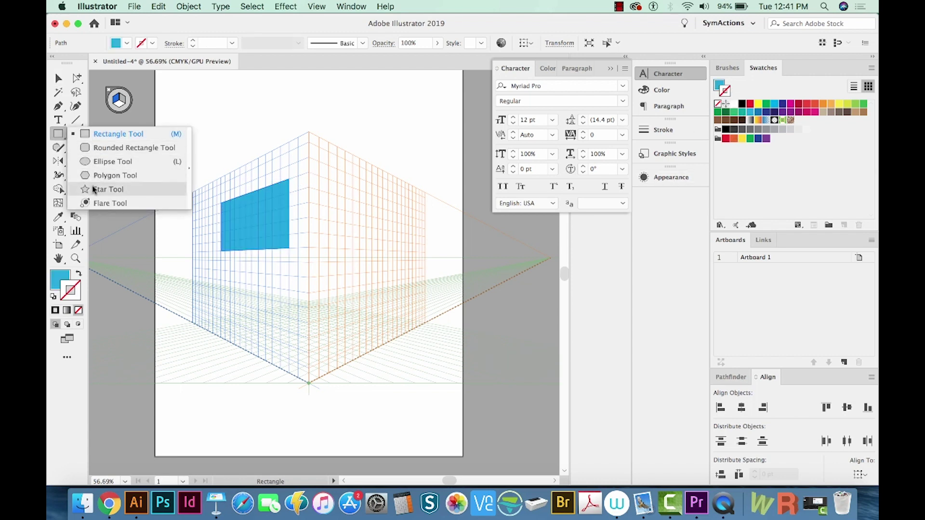
Step: Draw a cyan star below the rectangle, undoing an accidental move of it
left_click(108, 189)
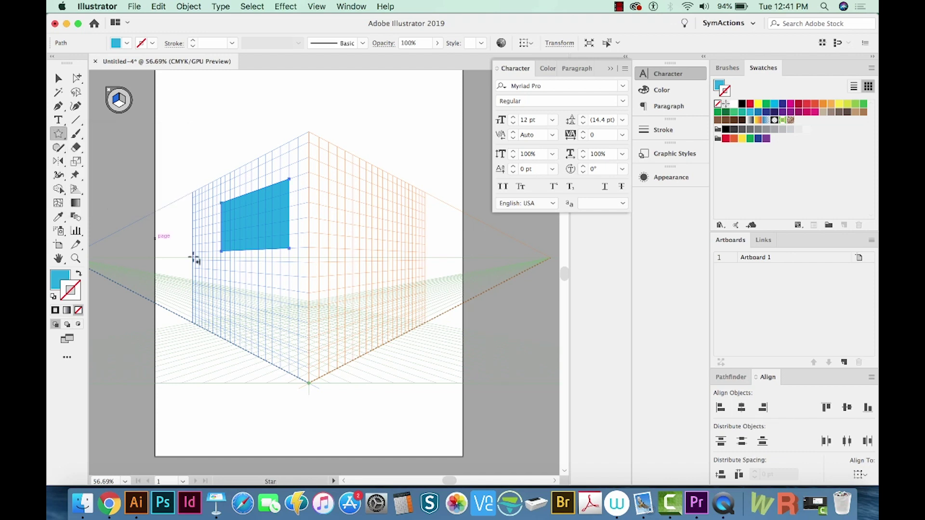
left_click_drag(234, 280, 248, 290)
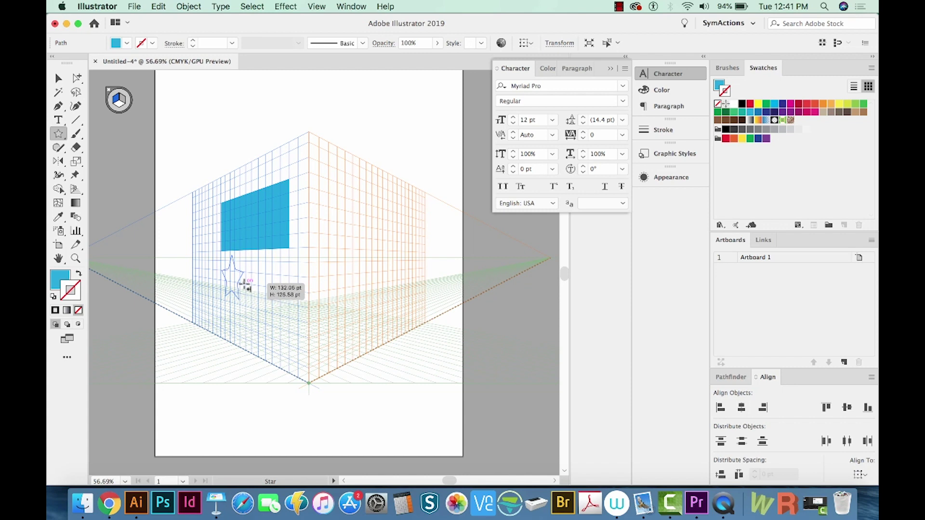
left_click_drag(248, 290, 245, 286)
key("v")
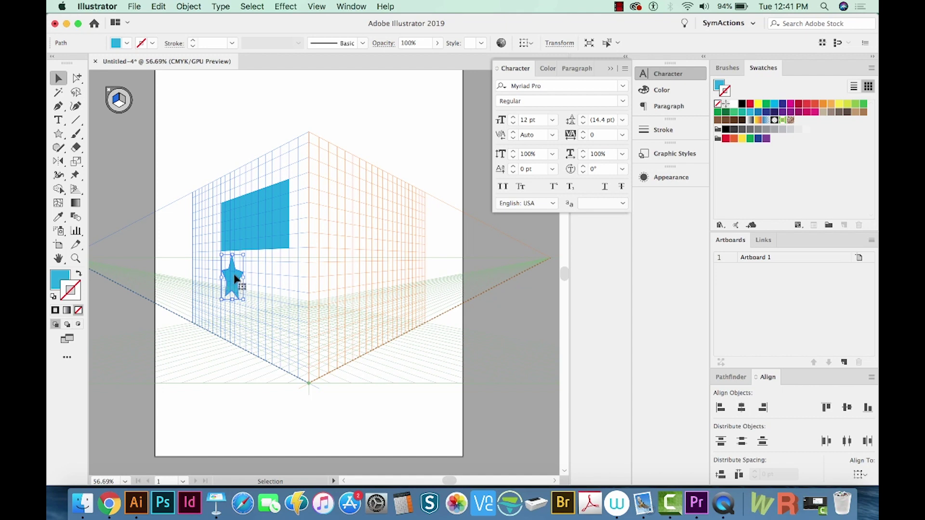
left_click_drag(234, 278, 276, 320)
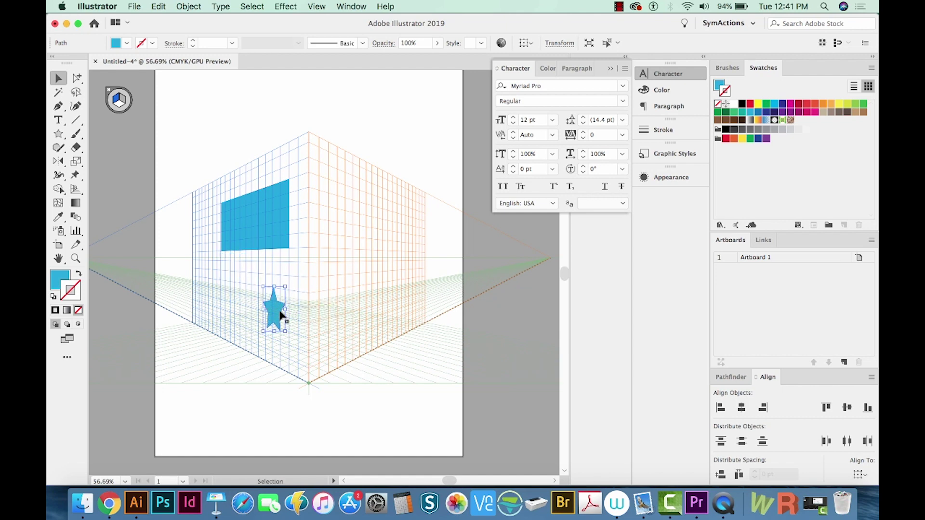
key("super+z")
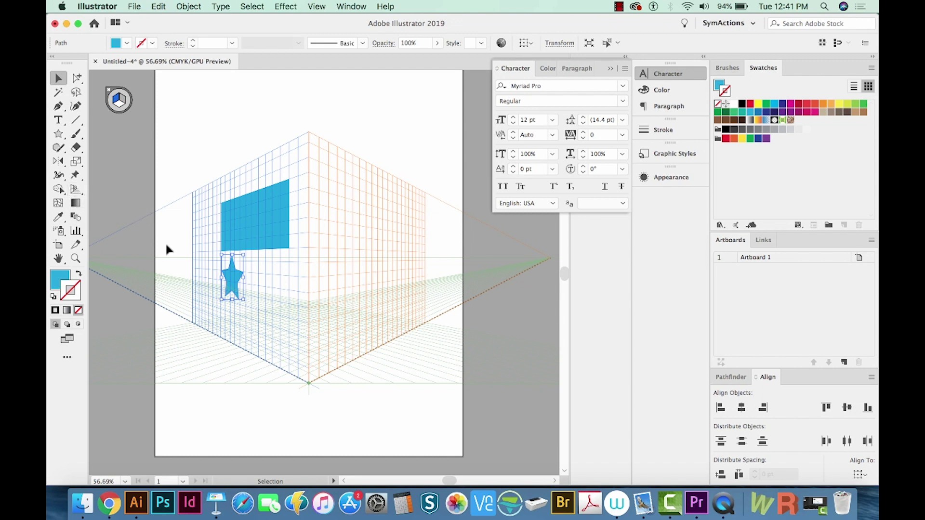
key("shift+v")
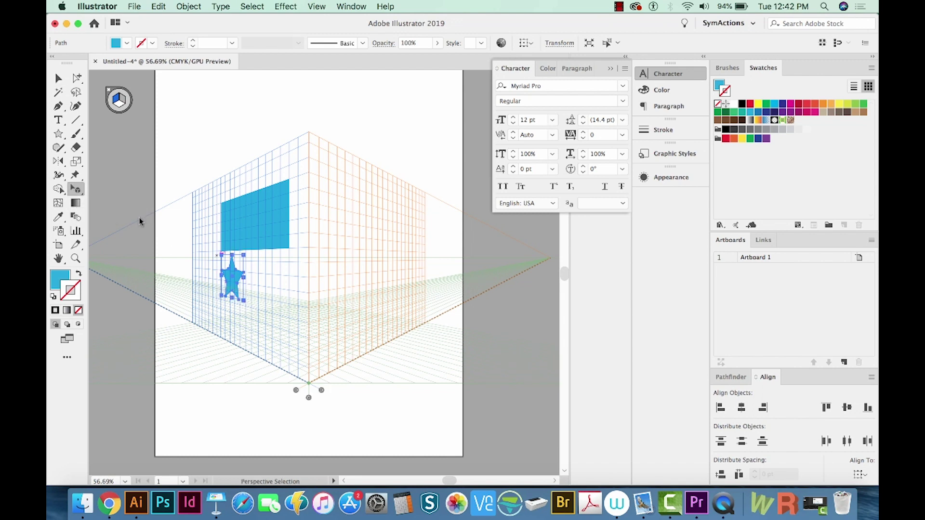
Step: Attach the star to the left perspective plane below the rectangle using Perspective Selection
left_click(77, 189)
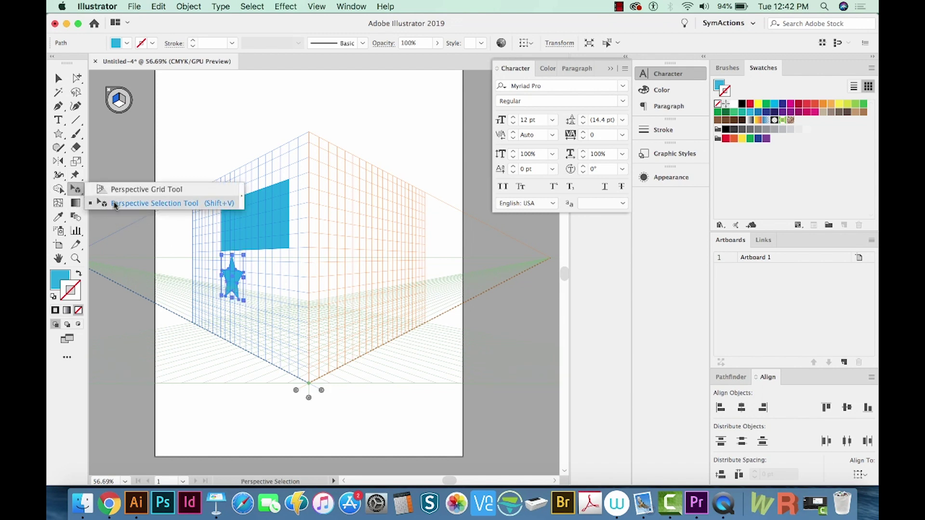
left_click(76, 191)
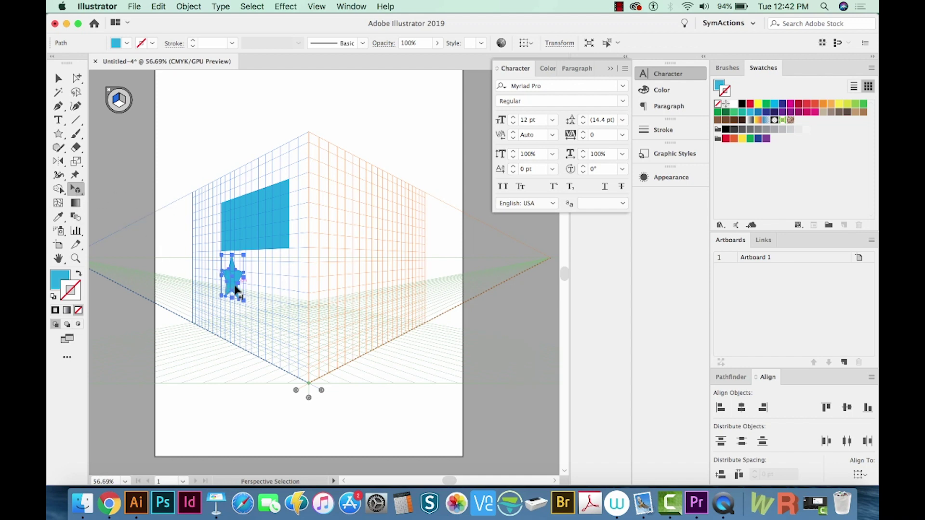
mouse_move(236, 286)
left_mouse_down()
mouse_move(304, 353)
mouse_move(353, 273)
mouse_move(284, 335)
left_mouse_up()
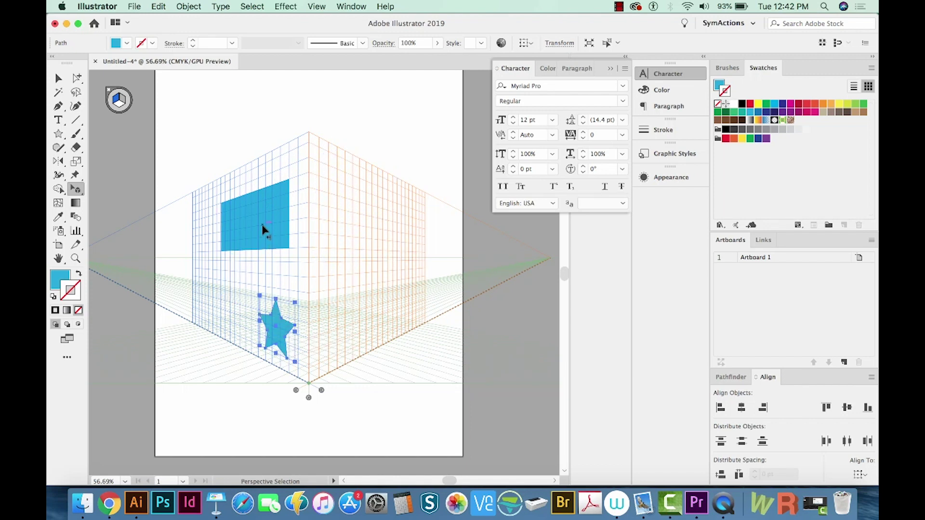
left_click_drag(266, 249, 269, 228)
key("super+z")
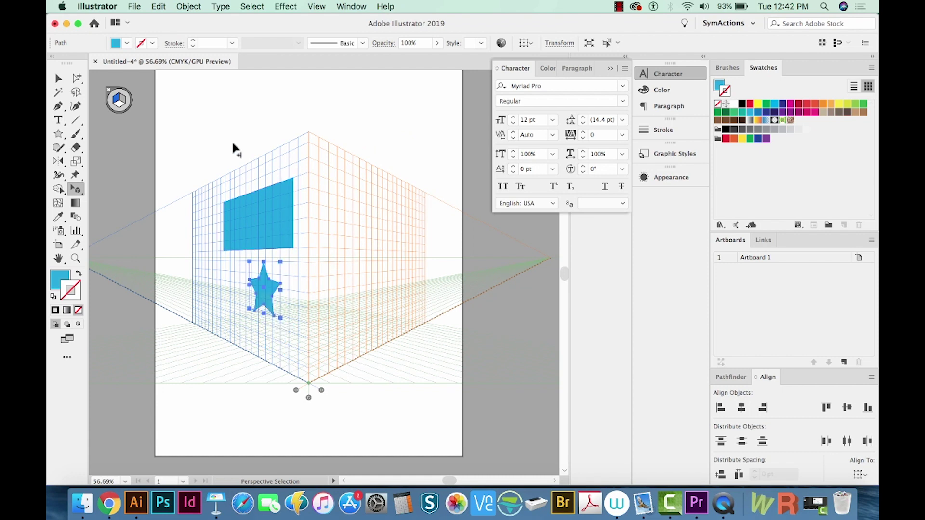
Step: Draw a cyan hexagon on the right face, undoing stray moves of it
left_click(121, 101)
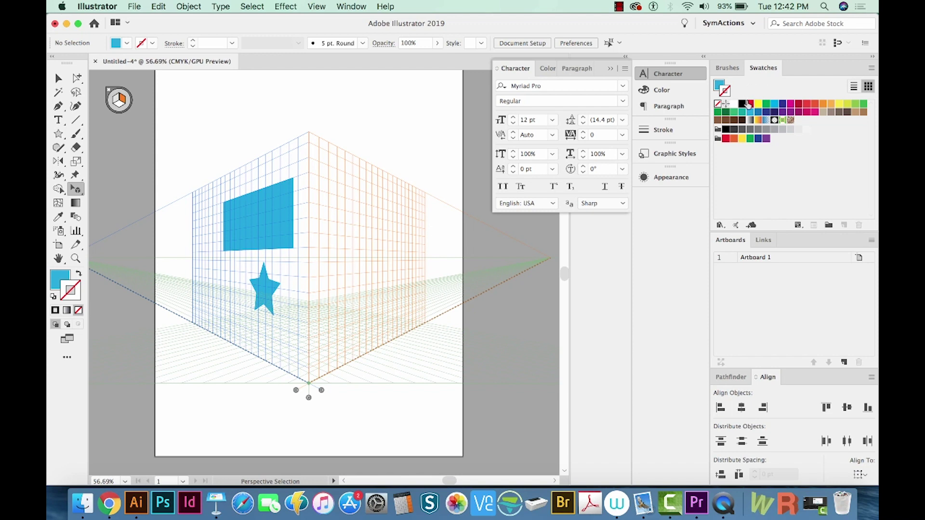
left_click(806, 105)
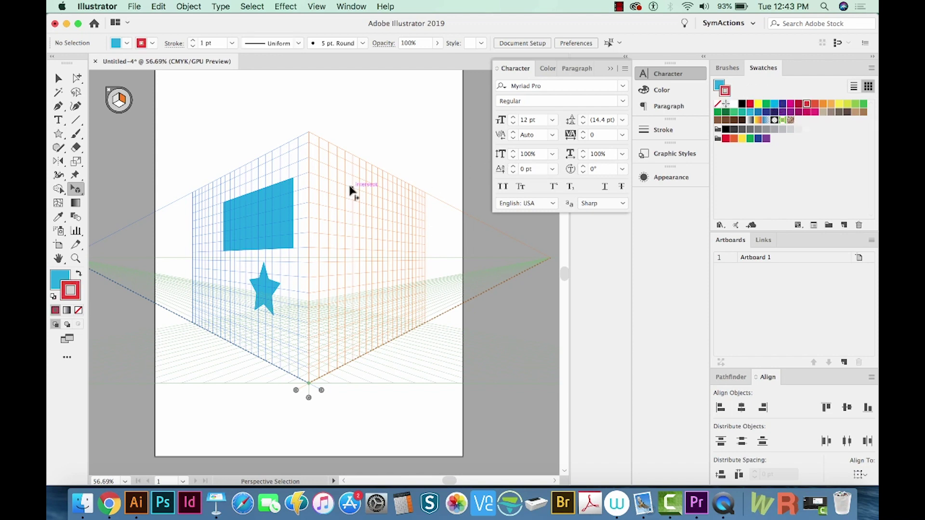
left_click_drag(58, 133, 103, 181)
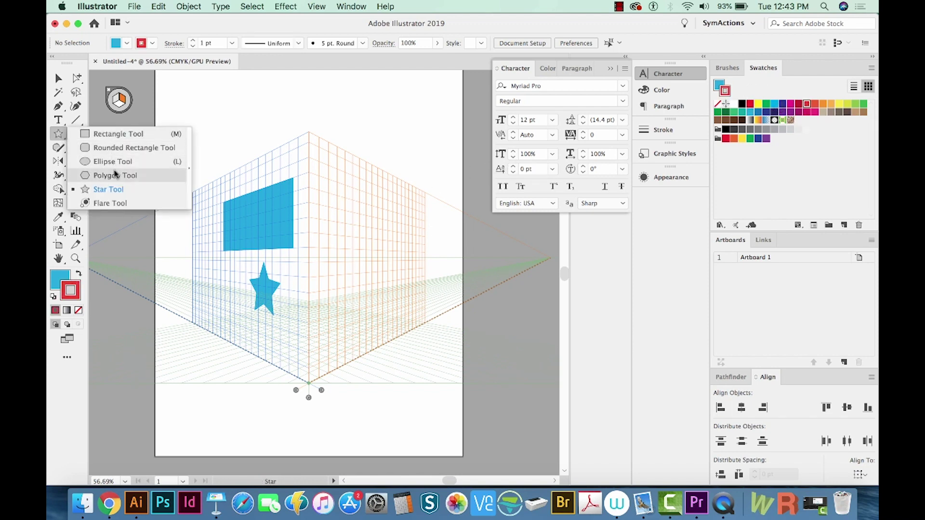
mouse_move(340, 194)
left_mouse_down()
mouse_move(366, 200)
mouse_move(356, 190)
mouse_move(391, 249)
left_mouse_up()
key("v")
key("super+z")
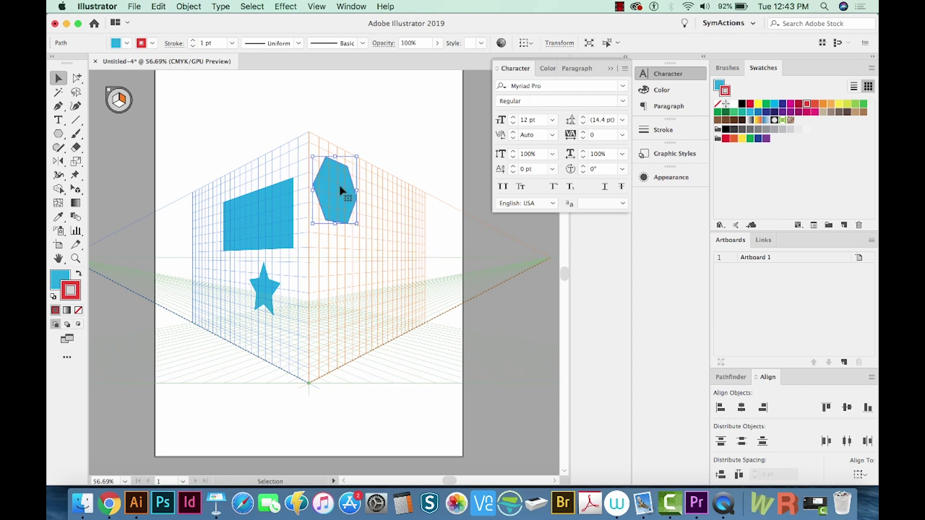
left_click_drag(345, 192, 381, 229)
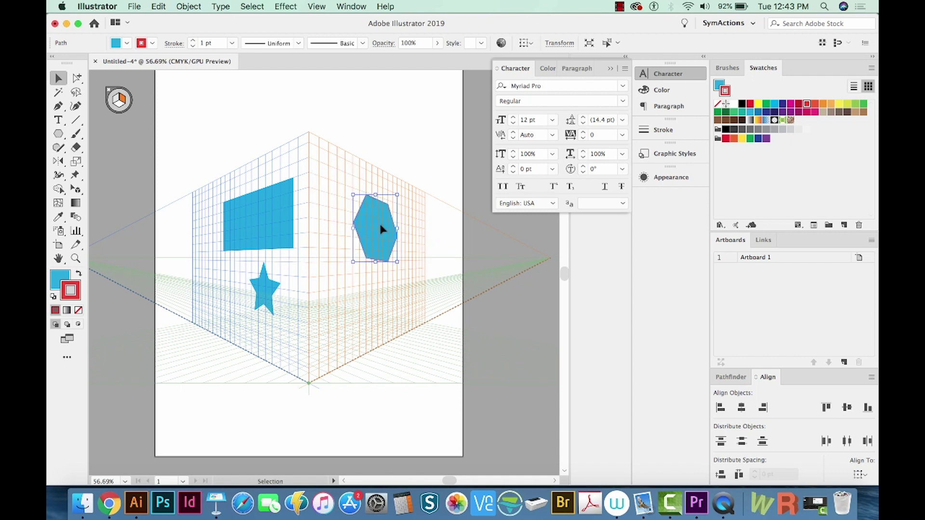
key("super+z")
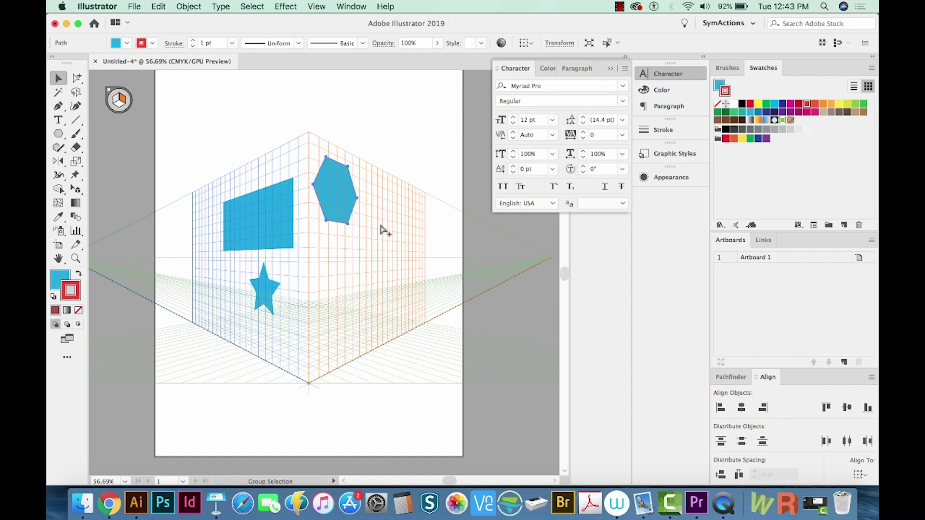
Step: Attach the hexagon to the right perspective plane and place it beside the star
key("shift+v")
left_click_drag(335, 188, 389, 270)
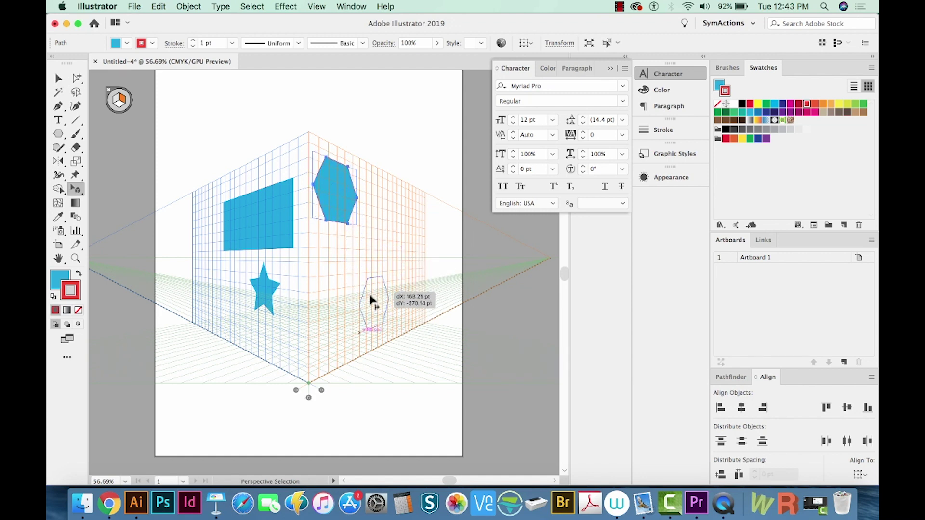
left_click_drag(389, 268, 365, 295)
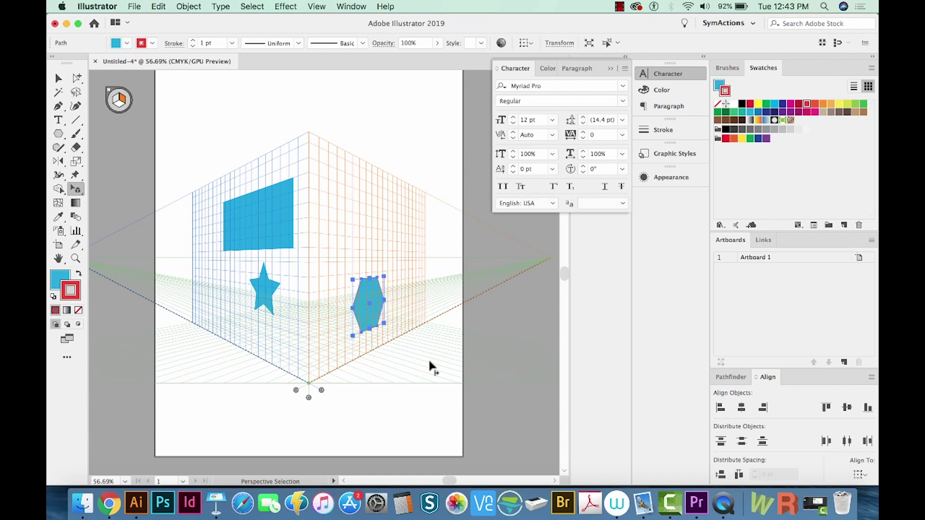
key("super+shift+i")
key("super+shift+i")
Step: Switch to rectangles with a green fill and no outline
left_click_drag(59, 134, 103, 164)
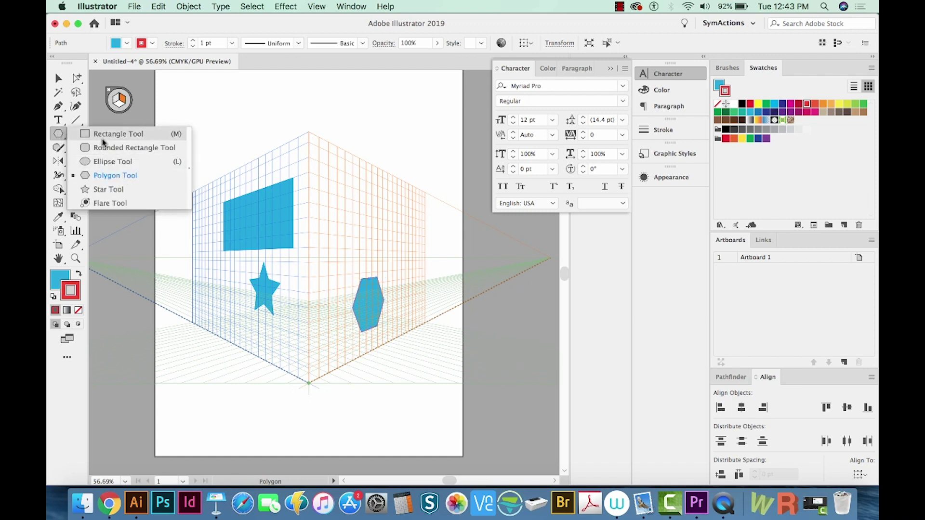
left_click(104, 136)
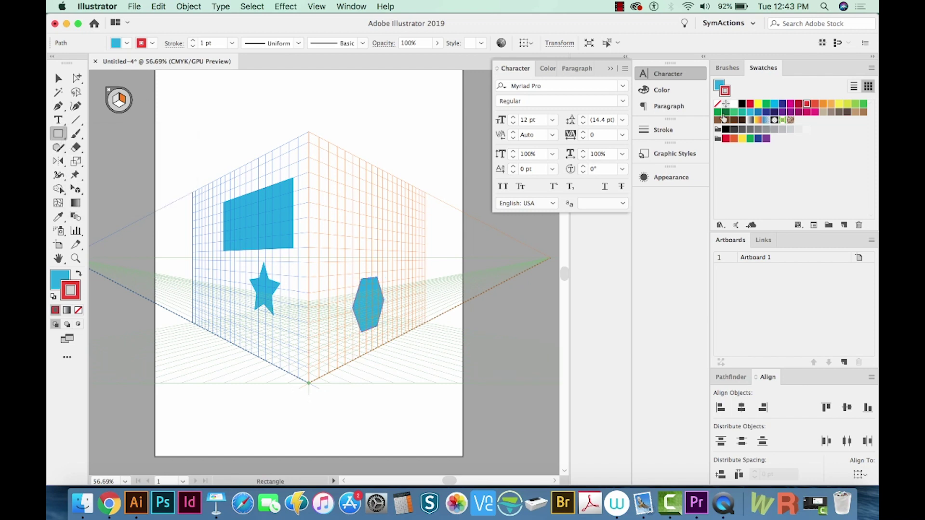
left_click(734, 113)
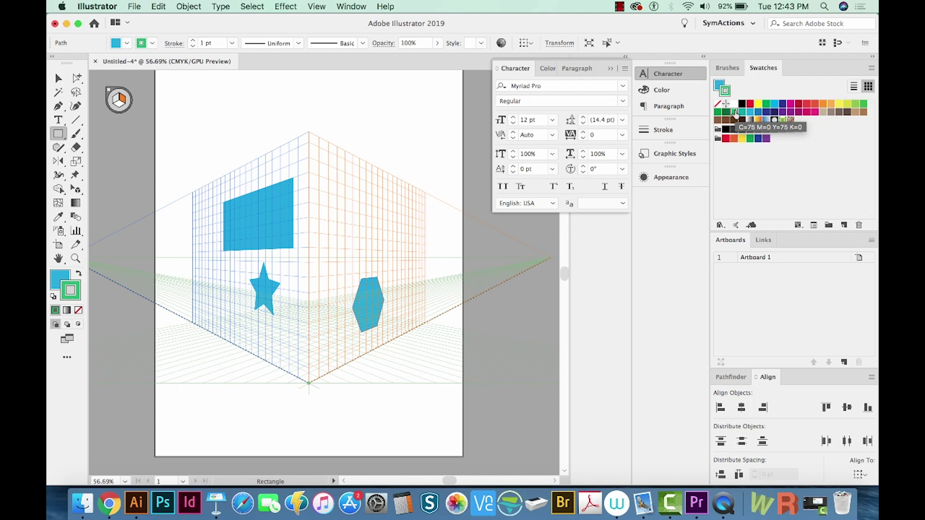
key("shift+x")
key("slash")
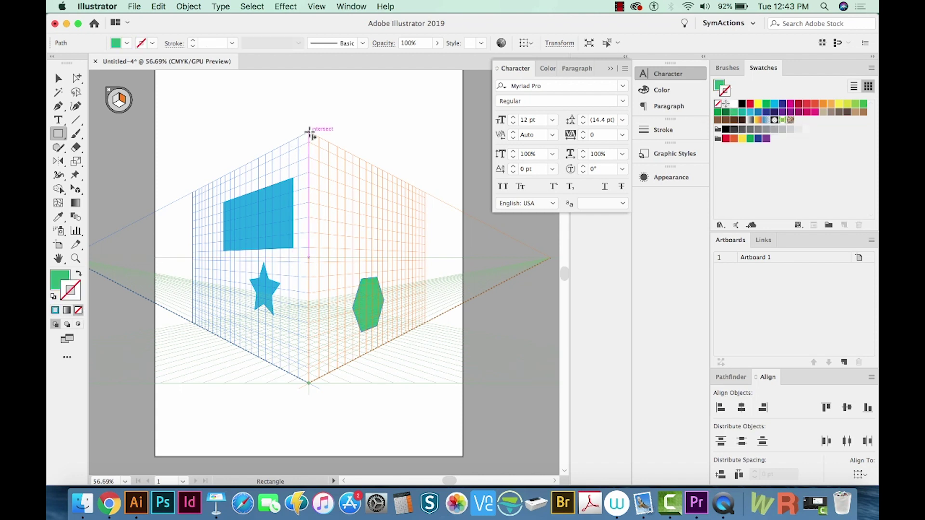
Step: Draw a green rectangle covering the whole right plane as the cube's right face
left_click_drag(310, 131, 425, 327)
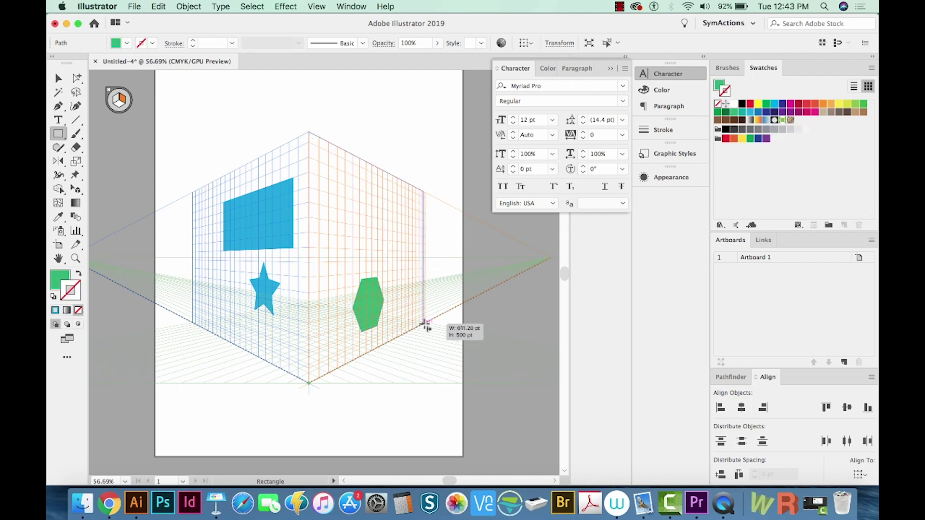
key("super+shift+a")
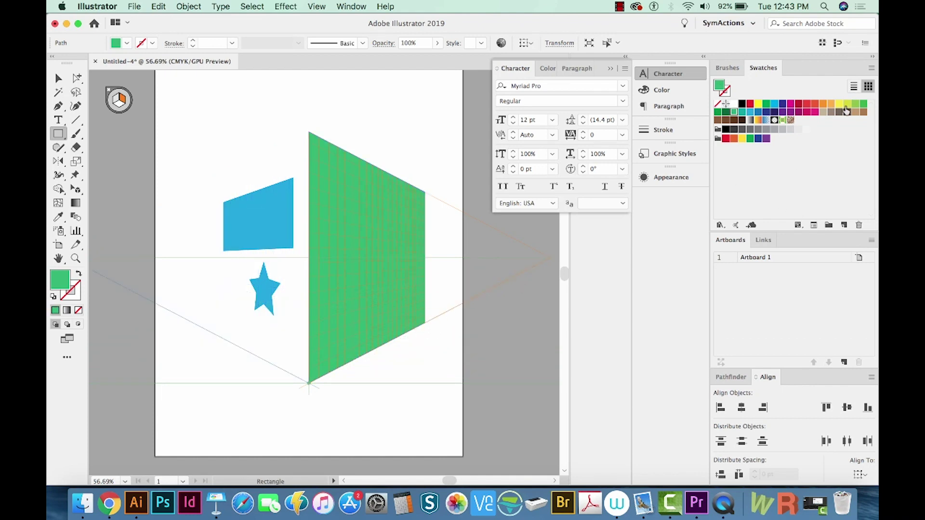
key("super+shift+i")
key("shift+v")
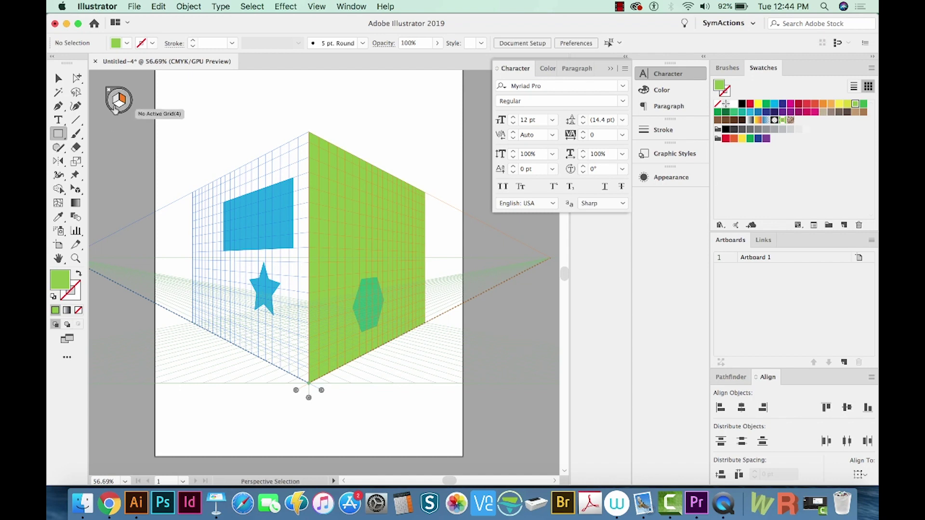
Step: Draw a green rectangle across the whole left plane as the cube's left face
left_click(116, 100)
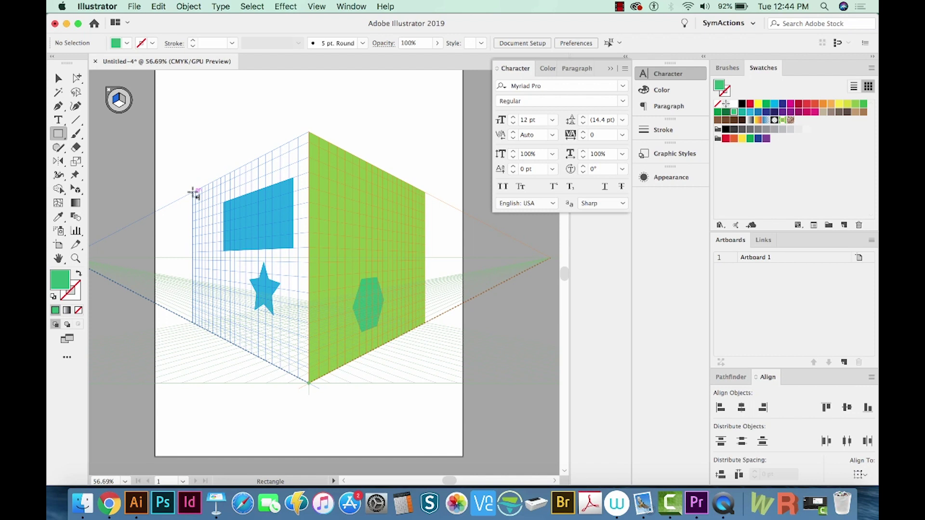
left_click_drag(193, 193, 311, 393)
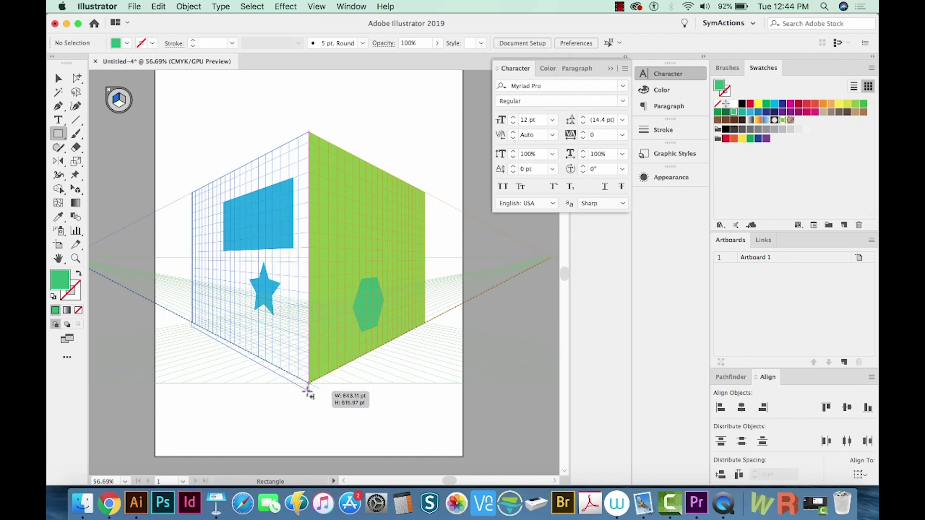
left_click_drag(311, 392, 311, 392)
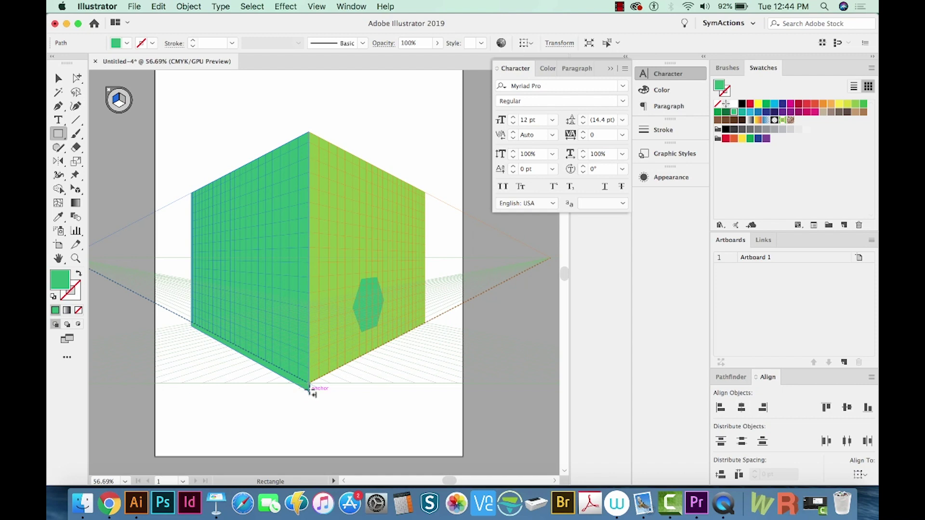
key("shift+v")
Step: Fit the left face's edge to the grid with Perspective Selection and reselect it
left_click(308, 390)
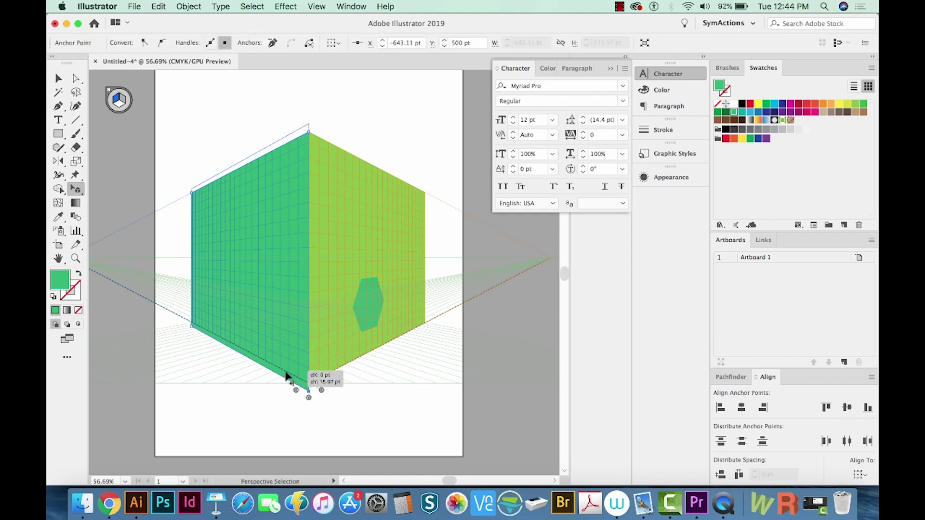
left_click(267, 249)
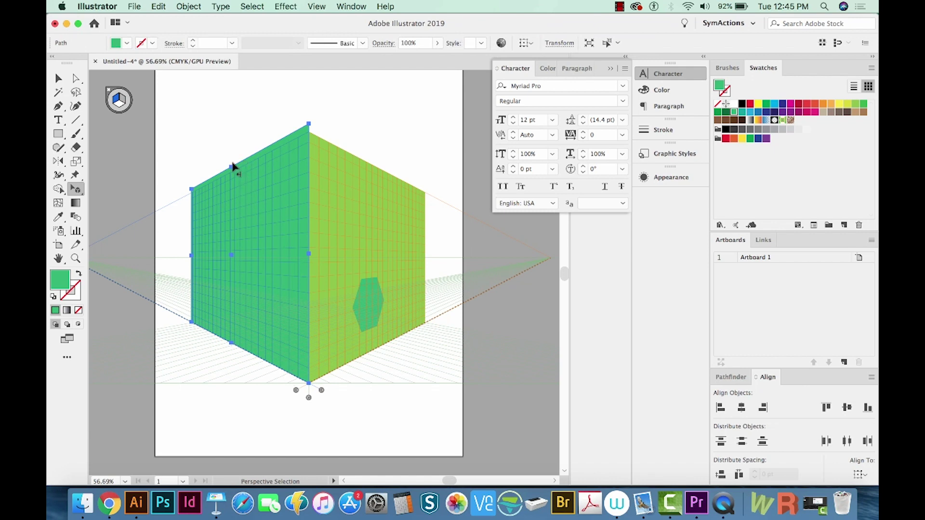
left_click_drag(233, 169, 237, 181)
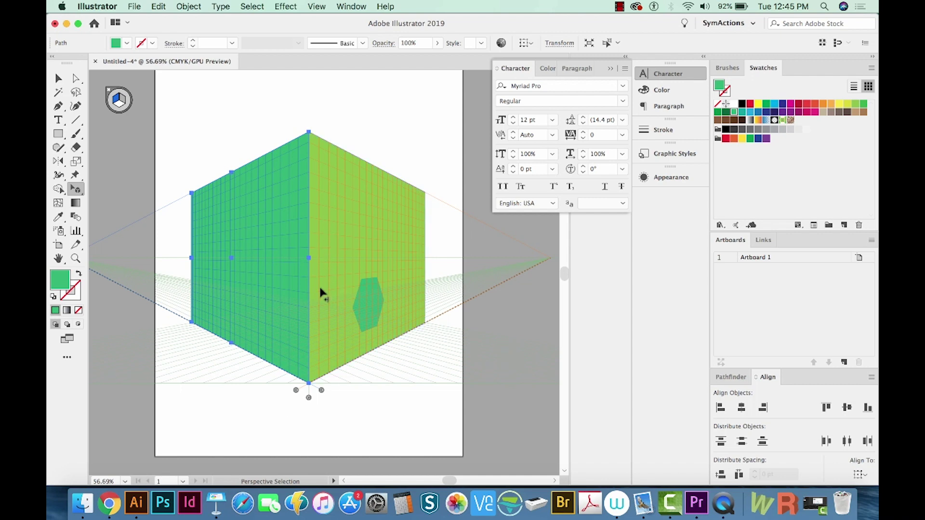
key("super+z")
left_click(270, 234)
Step: Recolour the rectangle and star with pale light blue bfe8f7 via the Color Picker
left_click(271, 302)
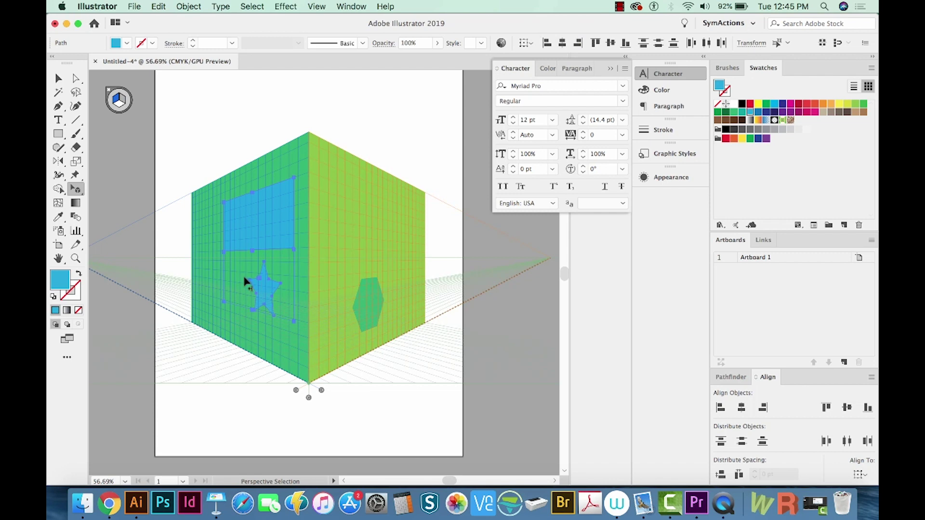
double_click(61, 279)
left_click(88, 106)
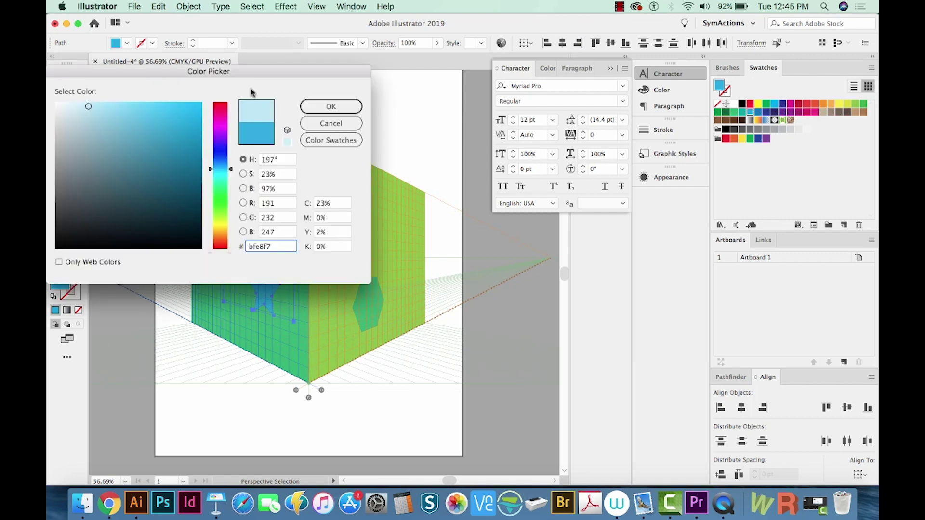
left_click(332, 108)
Step: Deselect, hide the perspective grid, then select everything on the artboard
left_click(318, 116)
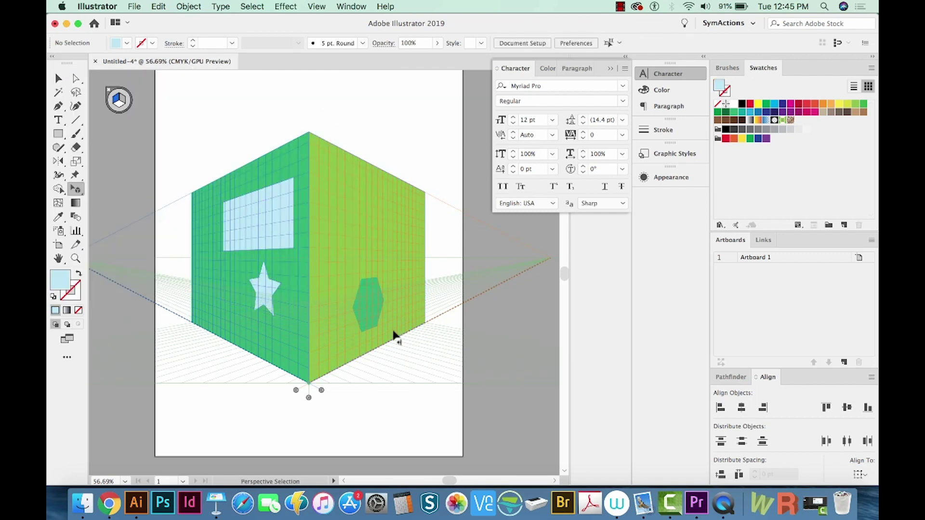
key("ctrl+shift+i")
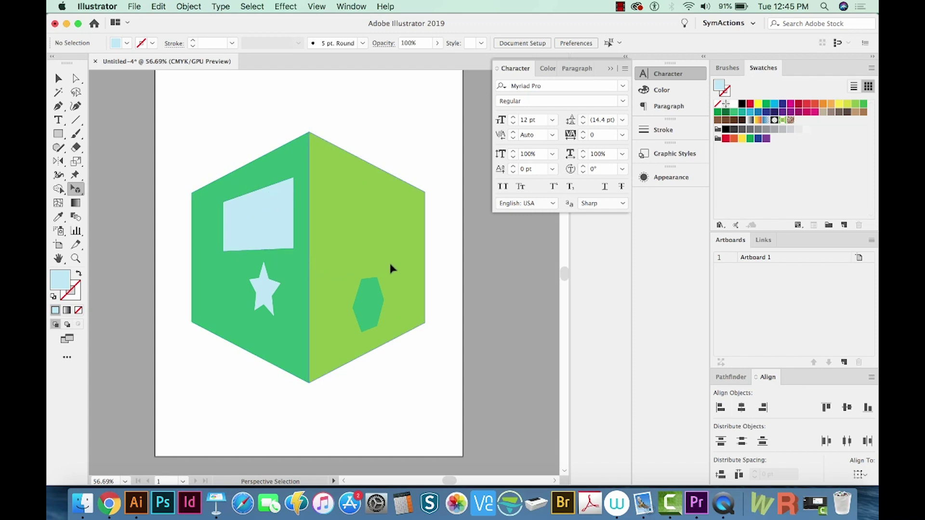
key("super+a")
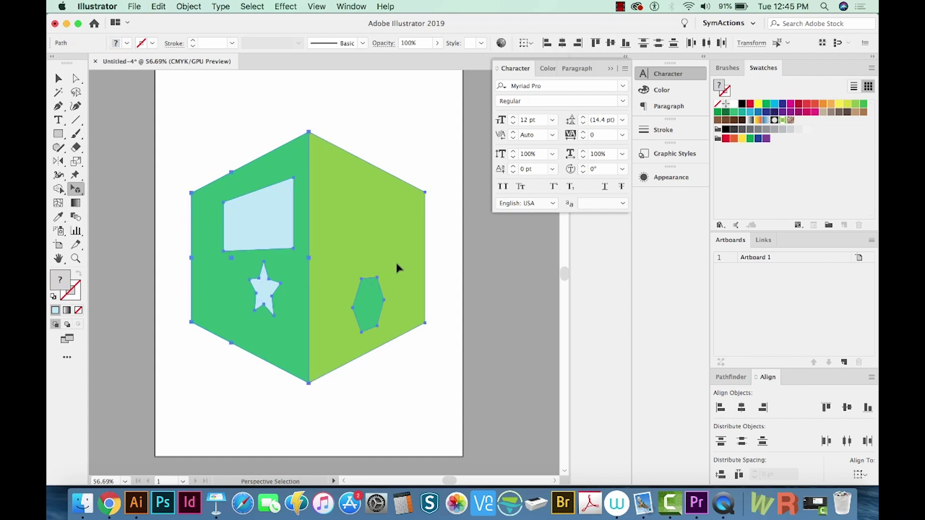
Step: Delete all the cube objects and show the perspective grid again
key("BackSpace")
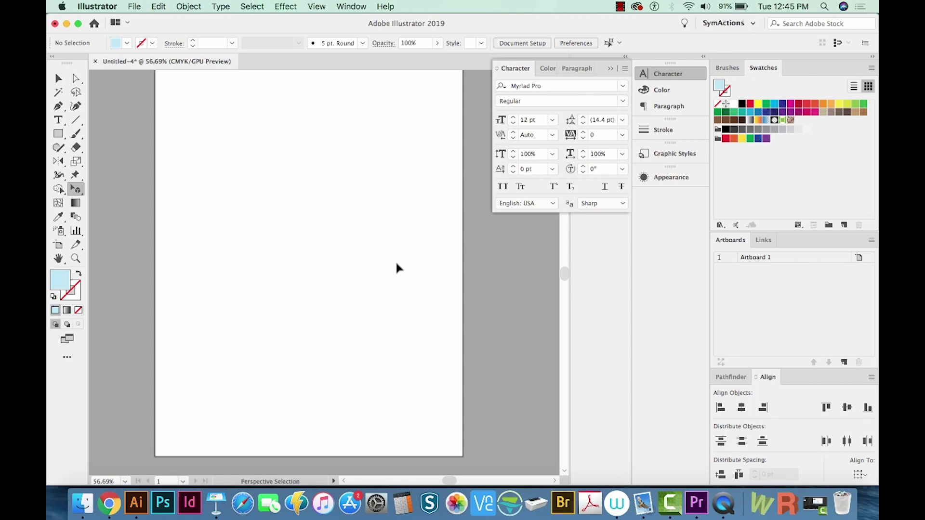
key("super+shift+i")
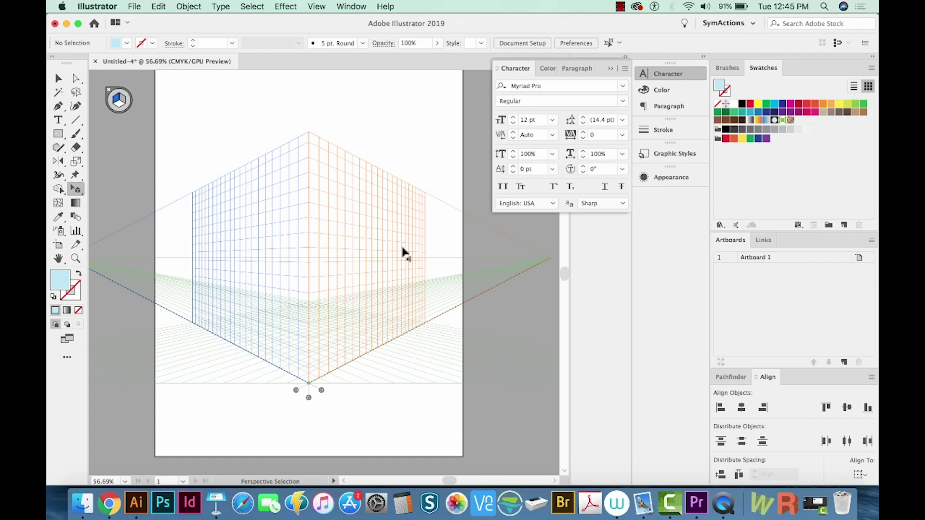
Step: Grab the Senior 2019 artwork from the recent grad.ai file and return to the cube document
left_click(134, 6)
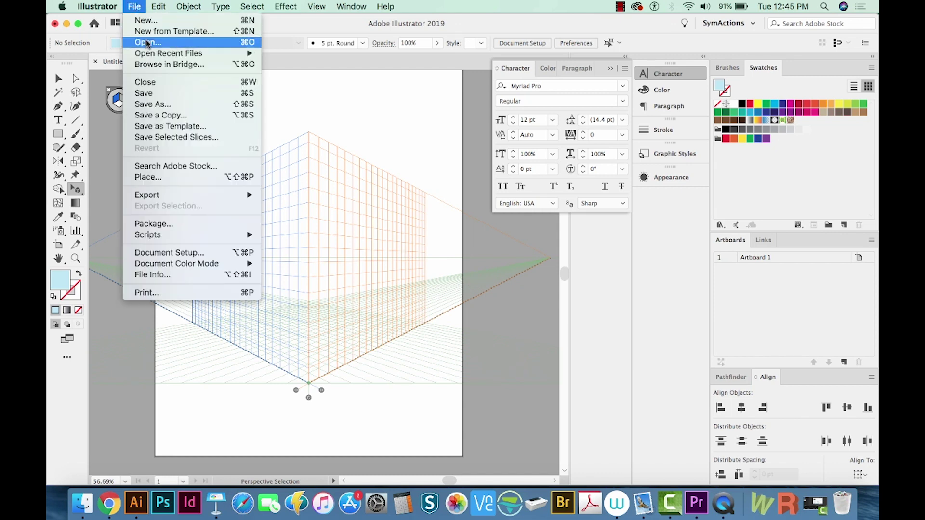
mouse_move(168, 53)
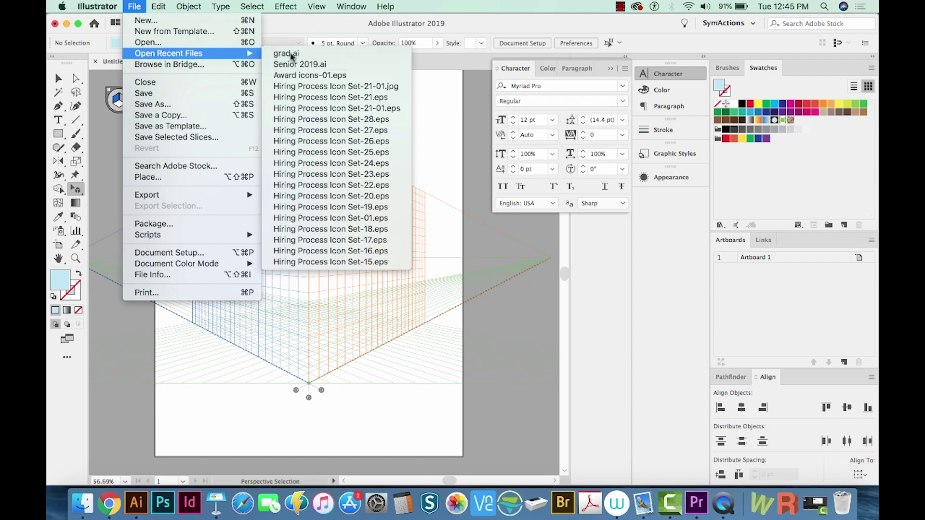
left_click(286, 54)
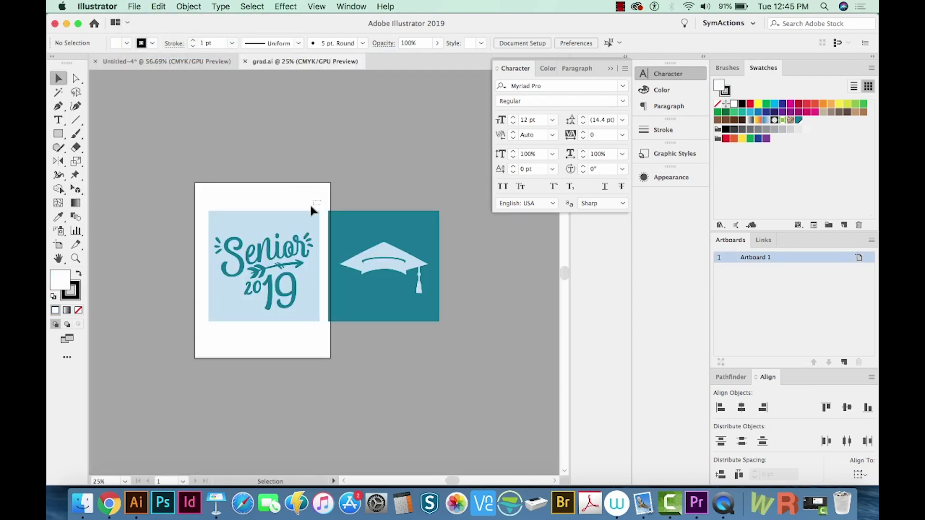
left_click_drag(321, 202, 219, 327)
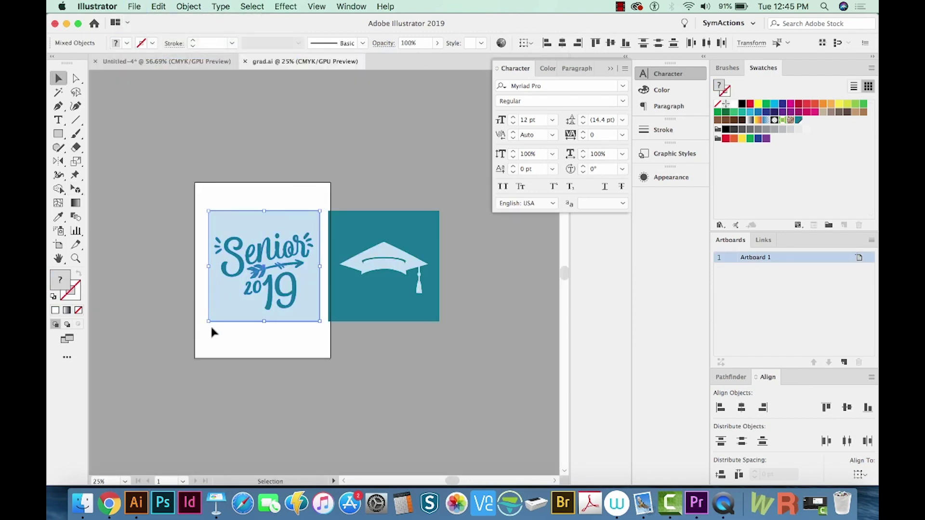
key("super+grave")
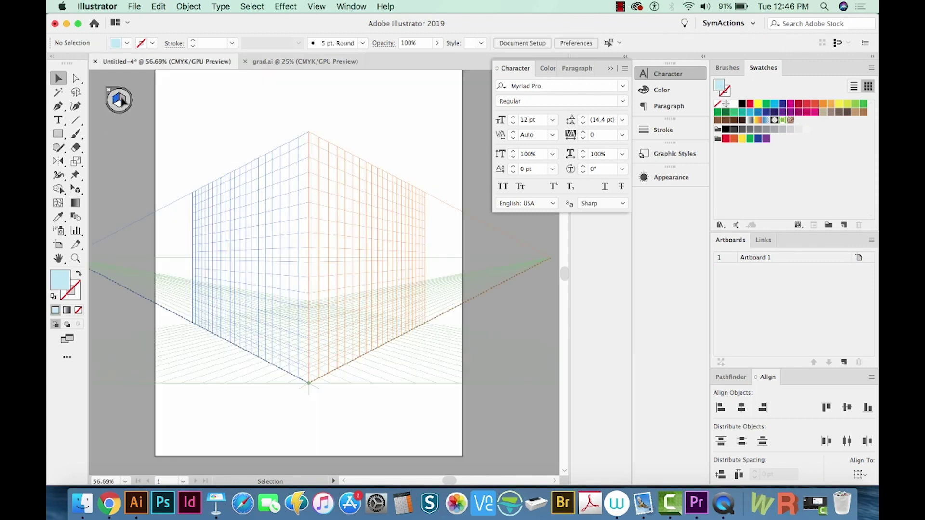
Step: Paste the Senior 2019 panel onto the left perspective plane and stretch it to the cube corner
left_click(77, 189)
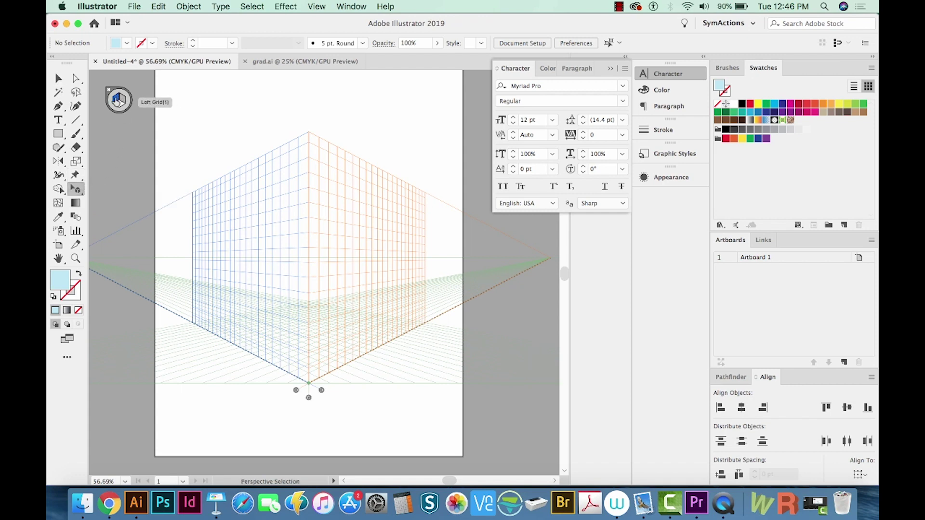
key("super+v")
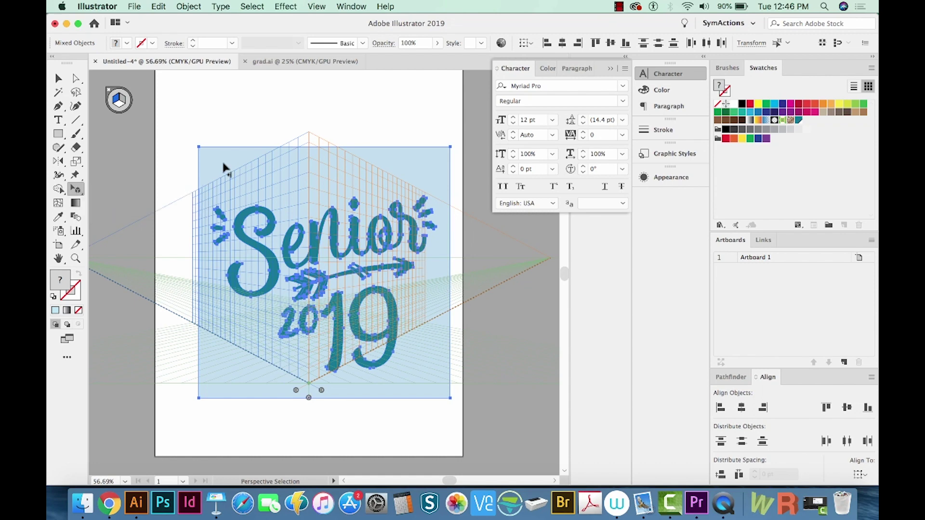
left_click_drag(221, 160, 197, 196)
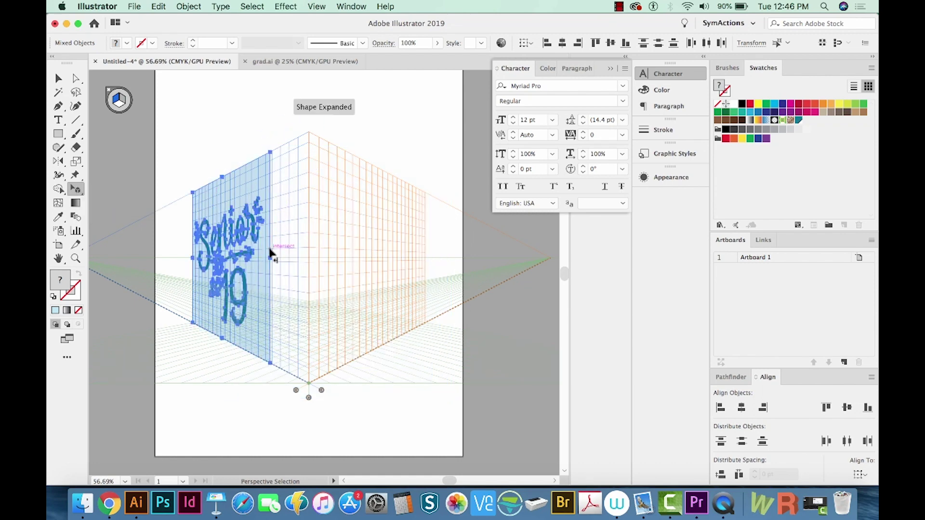
left_click_drag(273, 262, 309, 258)
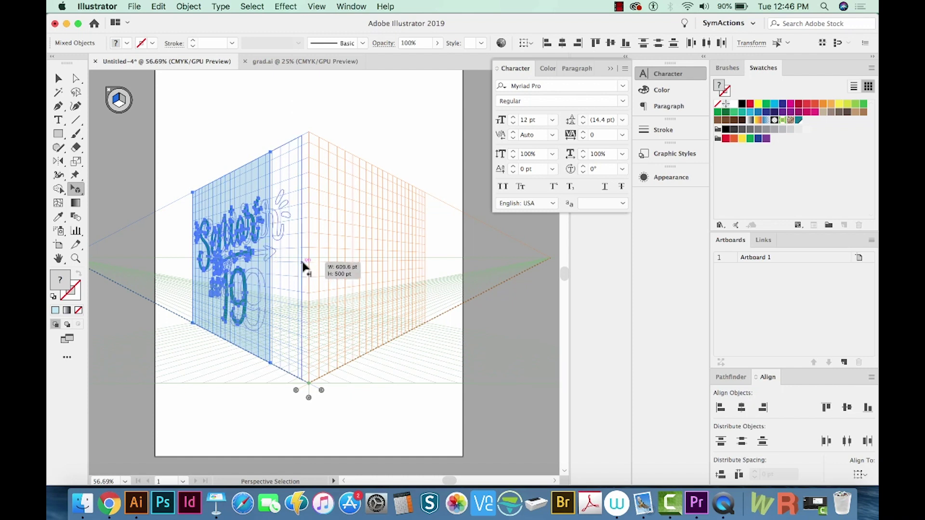
Step: Copy the teal graduation-cap panel from grad.ai and return to the perspective document
left_click(300, 61)
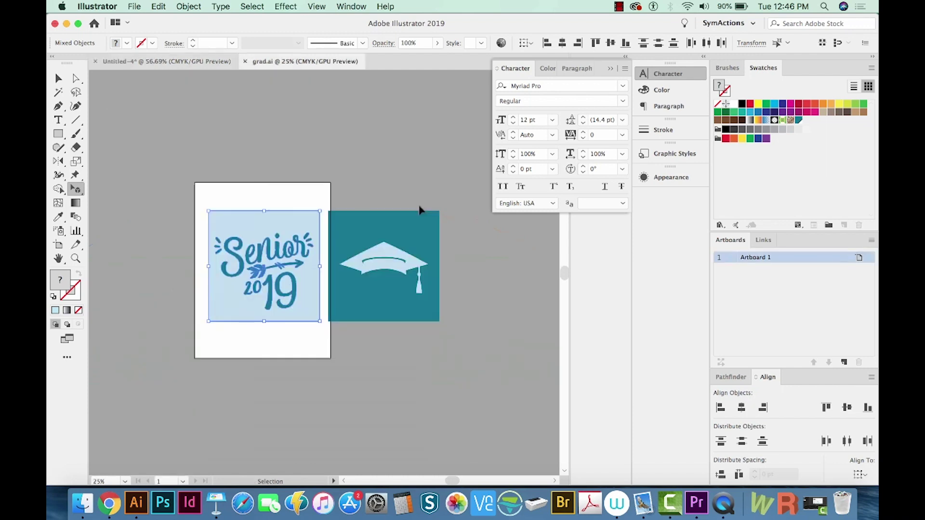
left_click_drag(437, 211, 370, 320)
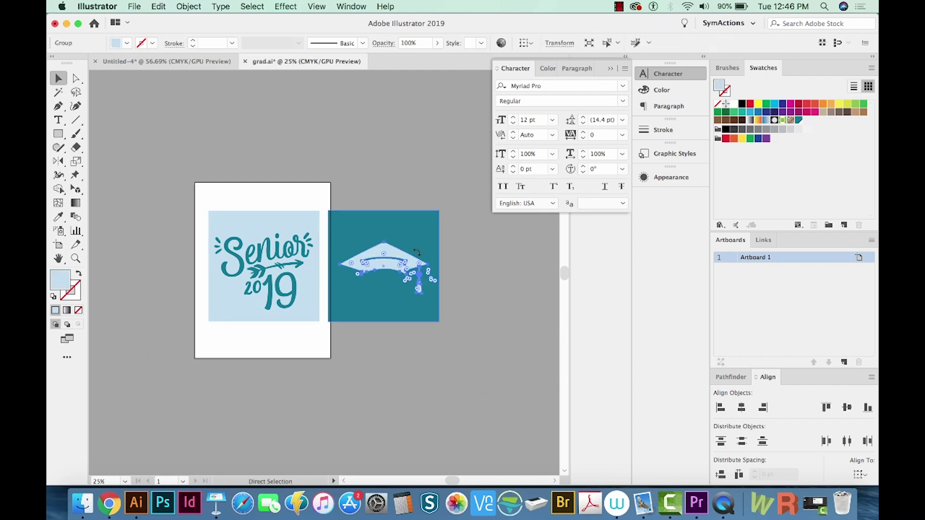
key("super+c")
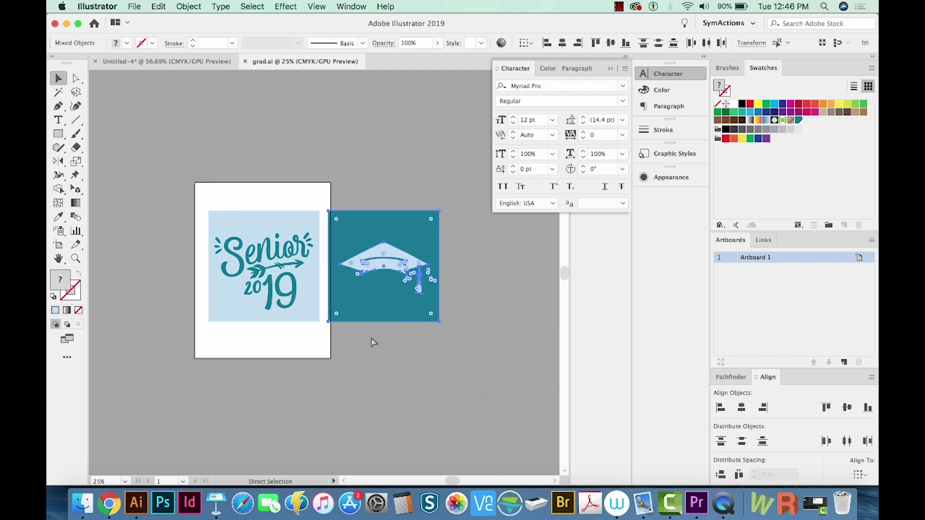
key("super+grave")
Step: Paste the cap panel onto the right grid plane as the cube's right face and hide the grid
key("shift+v")
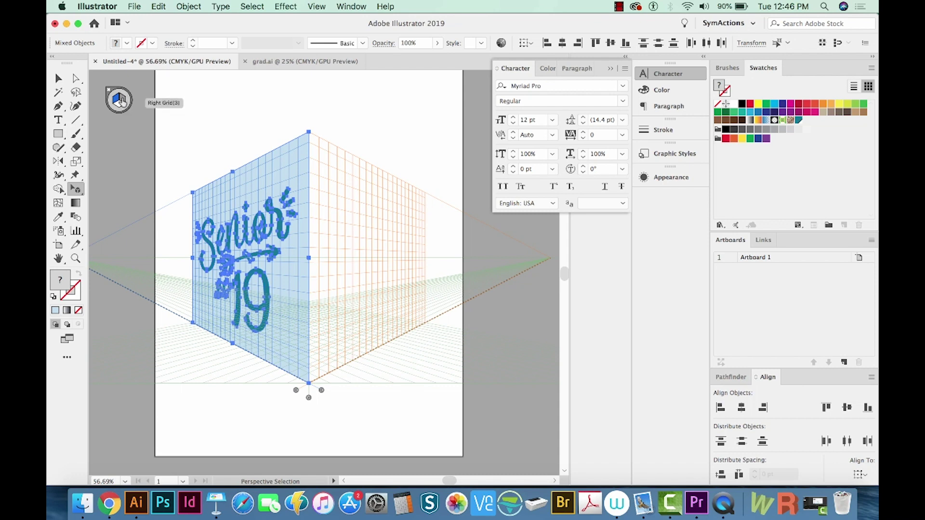
key("3")
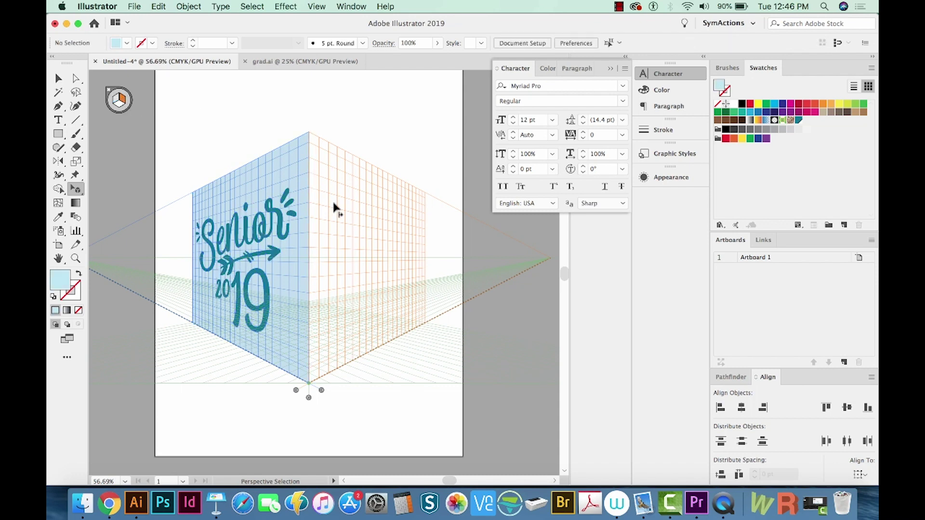
key("super+v")
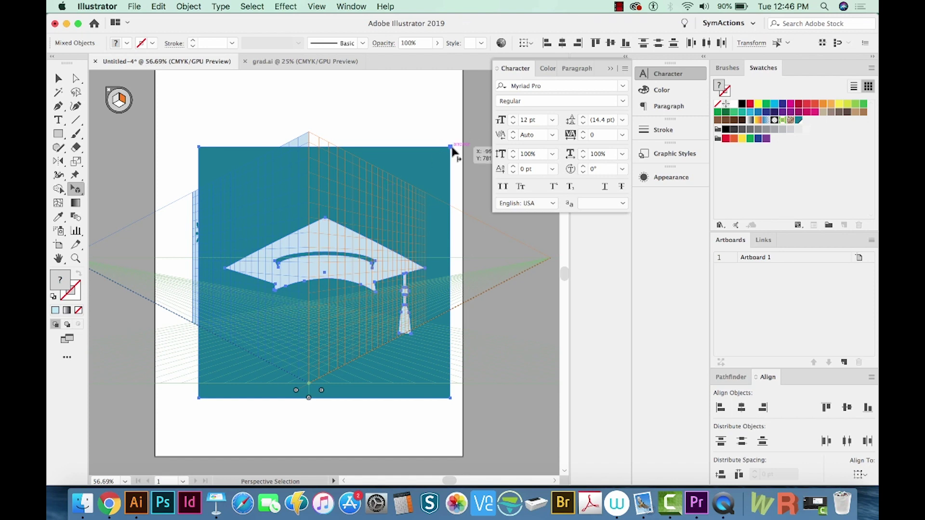
left_click_drag(454, 153, 414, 191)
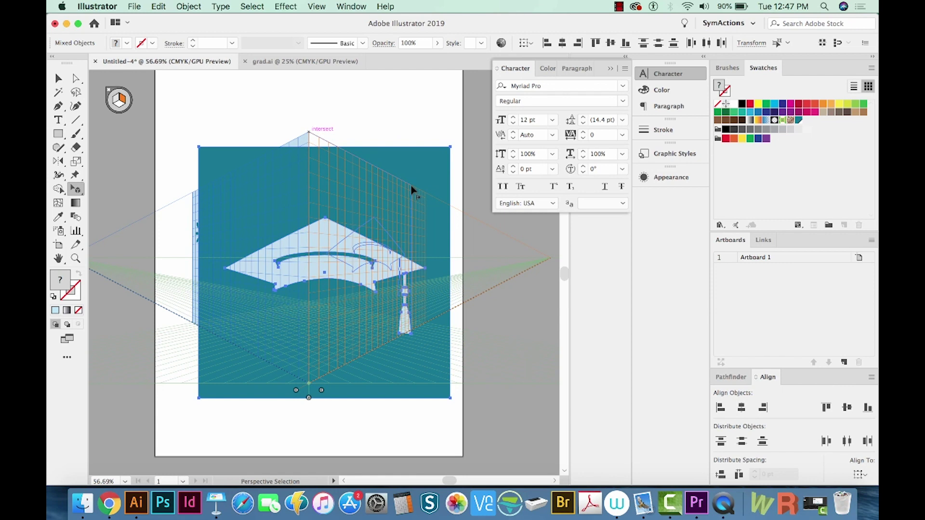
left_click_drag(414, 191, 413, 191)
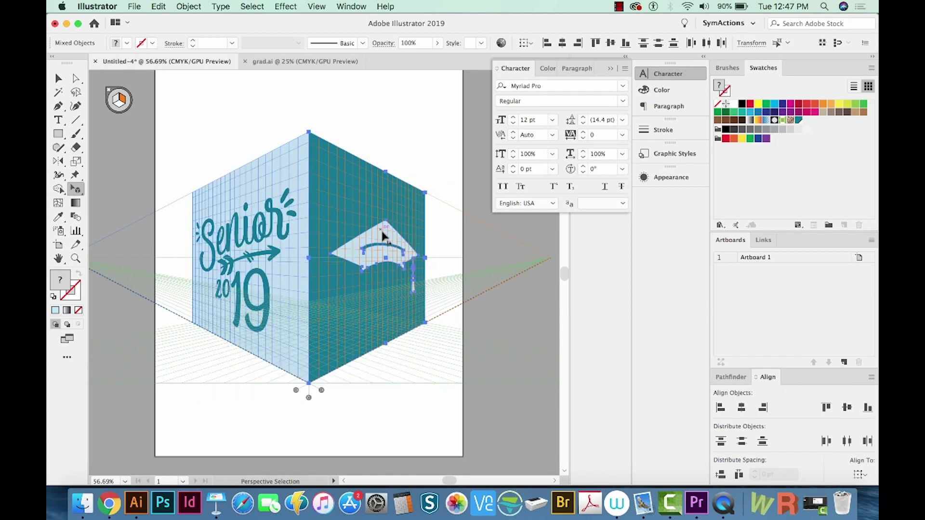
left_click(438, 244)
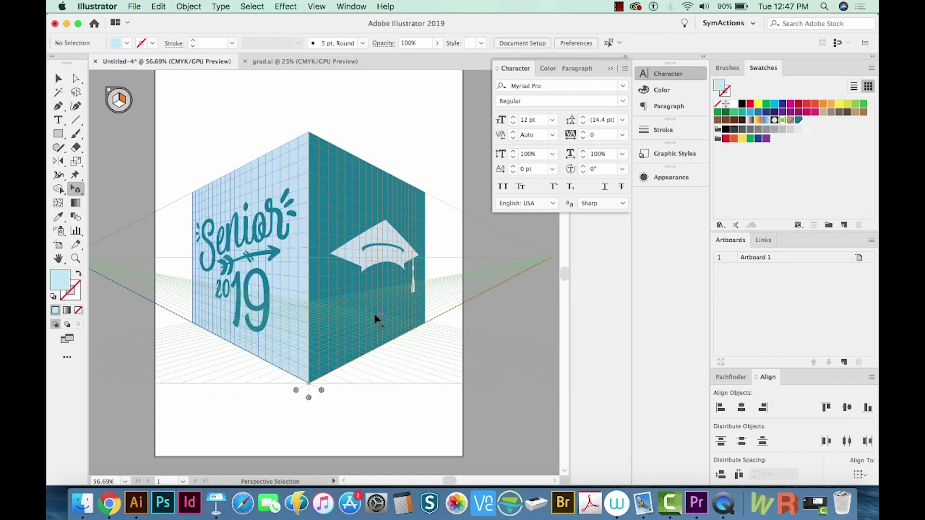
key("ctrl+shift+i")
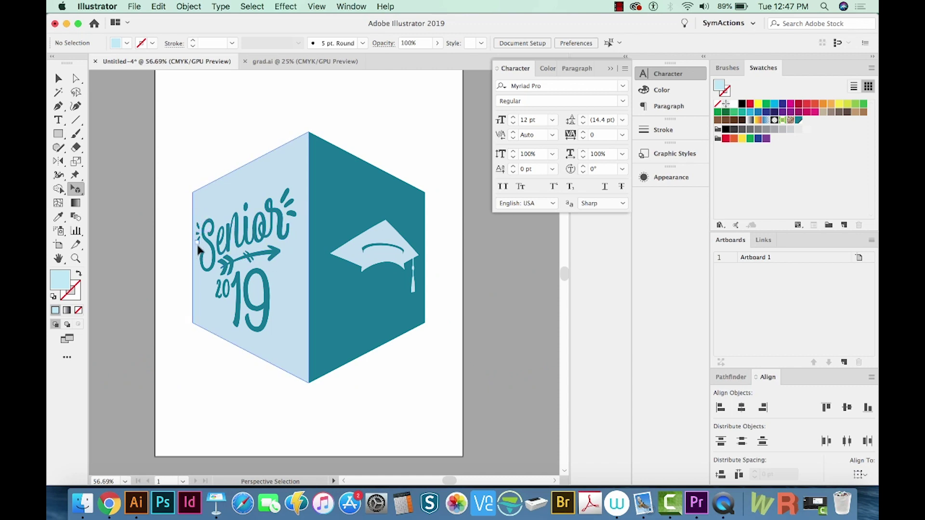
Step: Nudge the graduation cap left and shrink it on the teal face
left_click(391, 261)
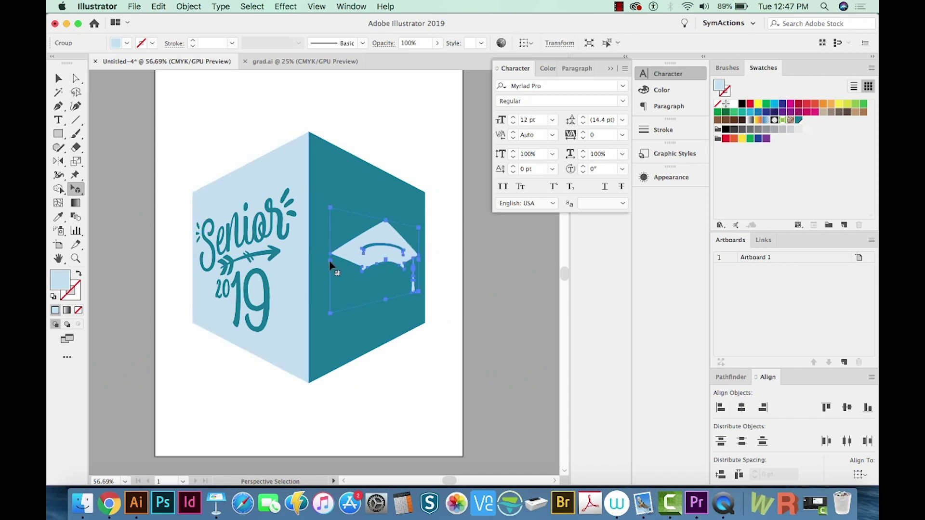
left_click_drag(333, 267, 324, 264)
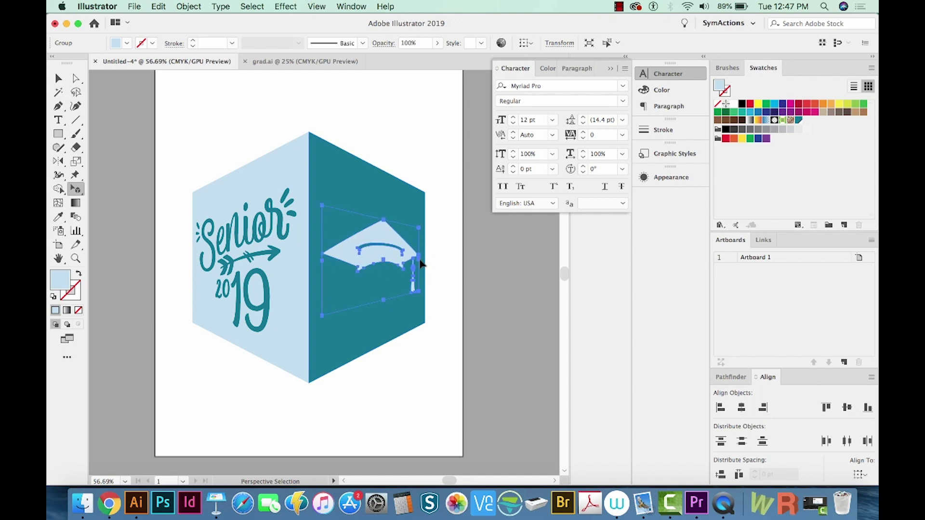
left_click_drag(421, 263, 418, 266)
left_click_drag(423, 301, 415, 295)
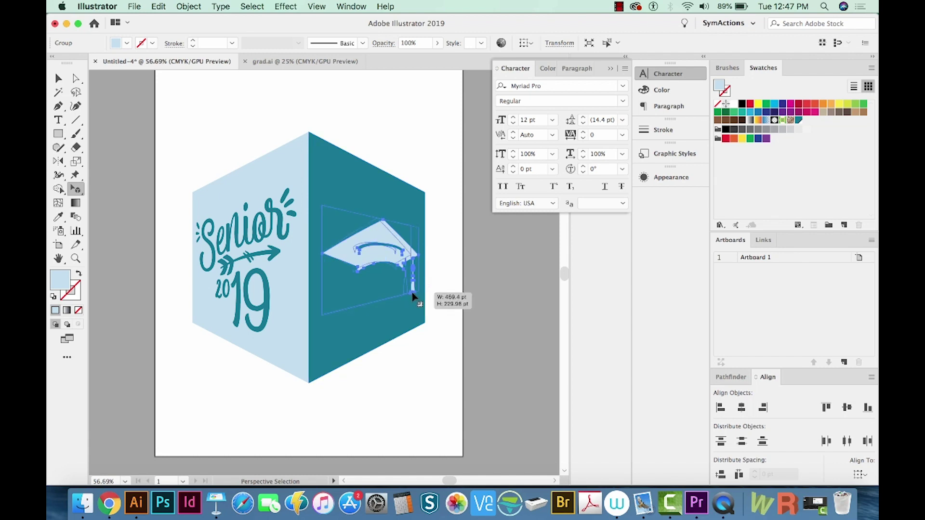
Step: Shift the Senior 2019 lettering slightly right, then select the light-blue left face
left_click(239, 246)
left_click_drag(239, 247, 244, 248)
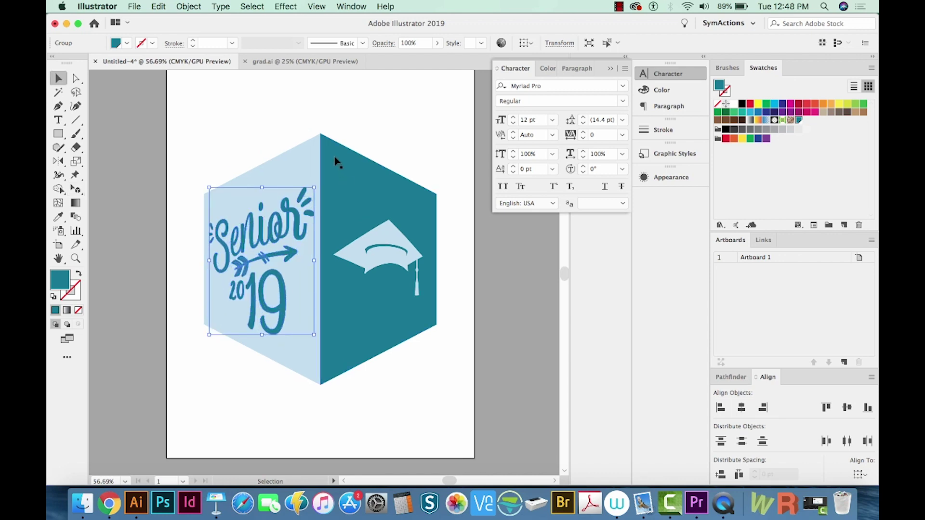
key("v")
left_click(298, 167)
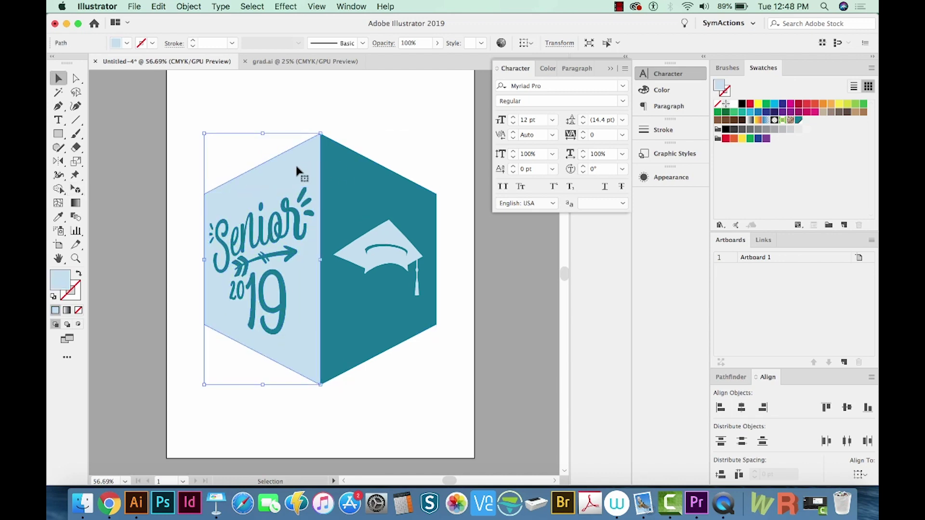
Step: Move the graduation cap group up a few pixels on the teal face
left_click(393, 252)
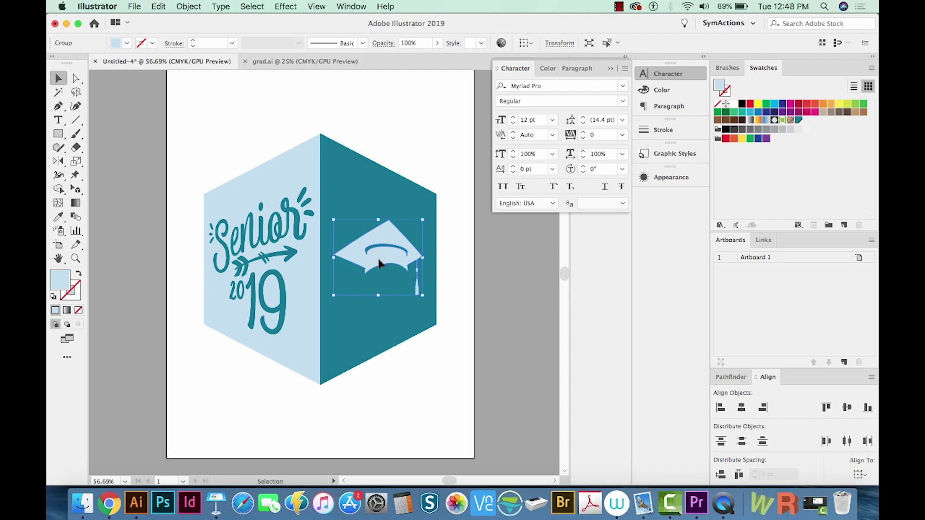
left_click_drag(382, 264, 378, 261)
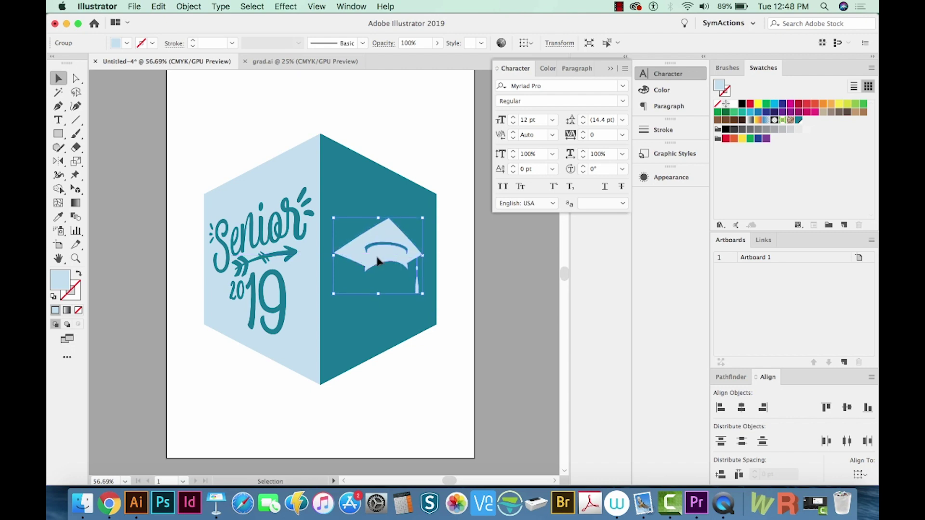